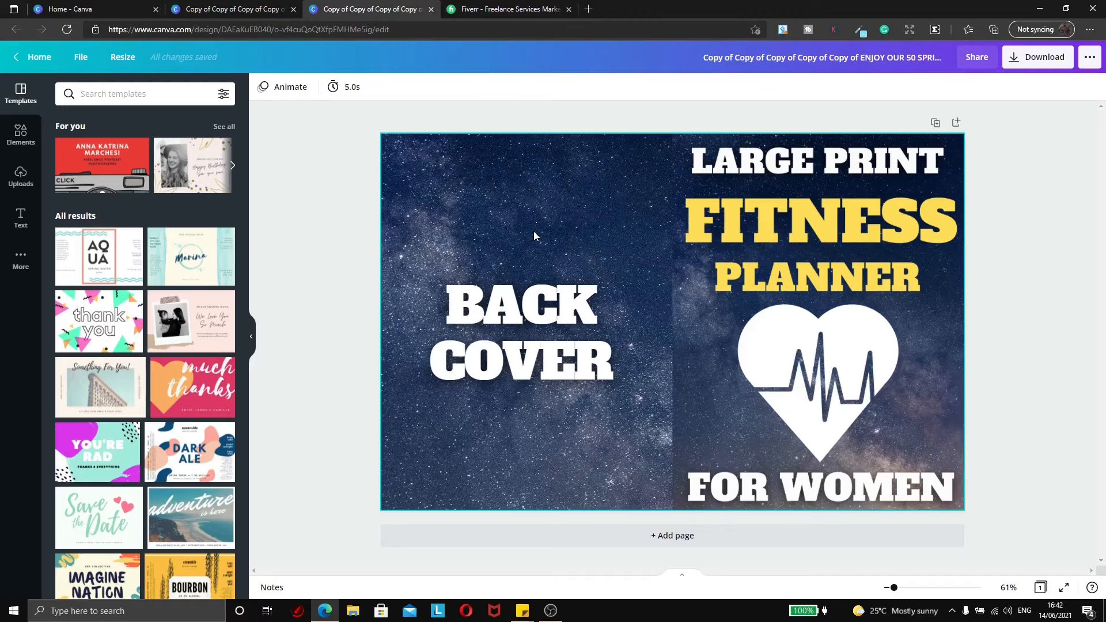
- Look over the Fiverr home page and compare the front-cover design with the combined back-and-front cover design
{"action": "key", "text": "ctrl+Tab"}
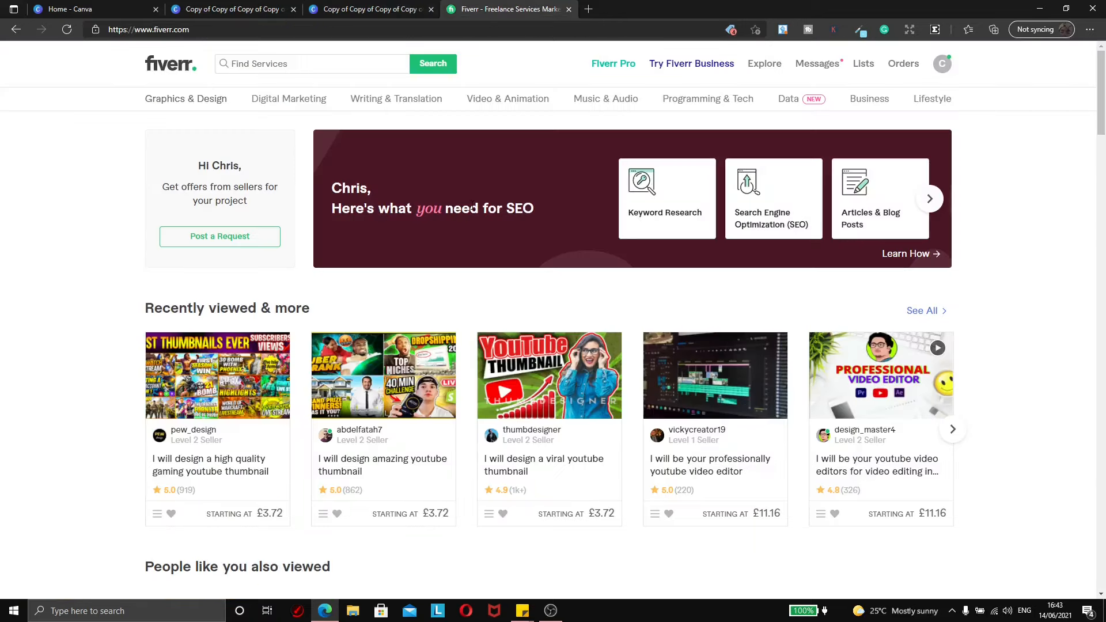
{"action": "key", "text": "ctrl+shift+Tab"}
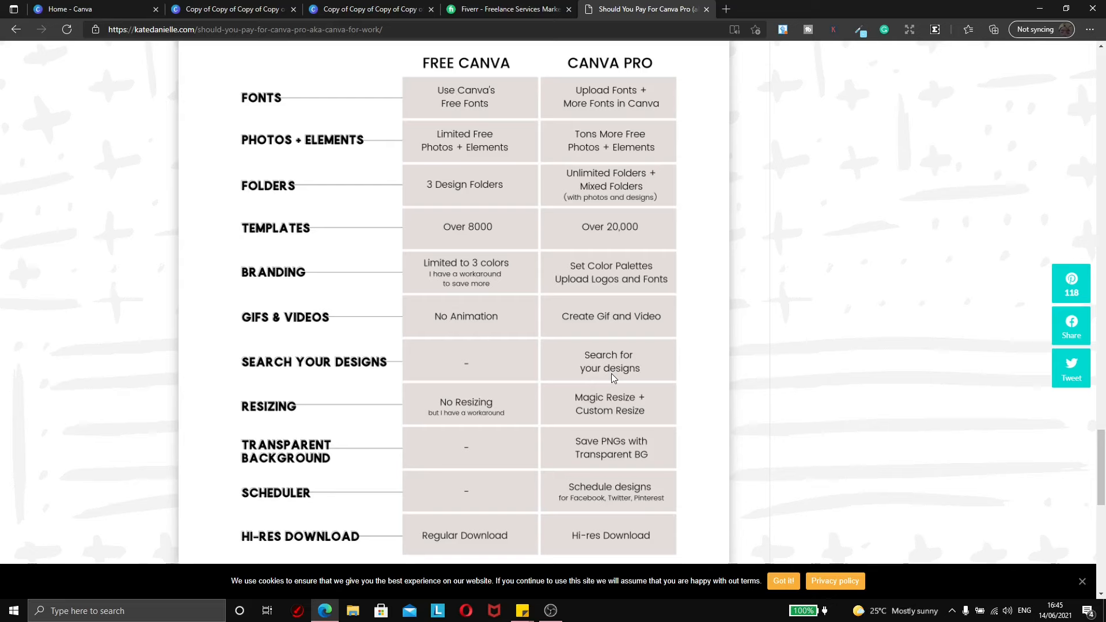
{"action": "left_click", "coordinate": [363, 8]}
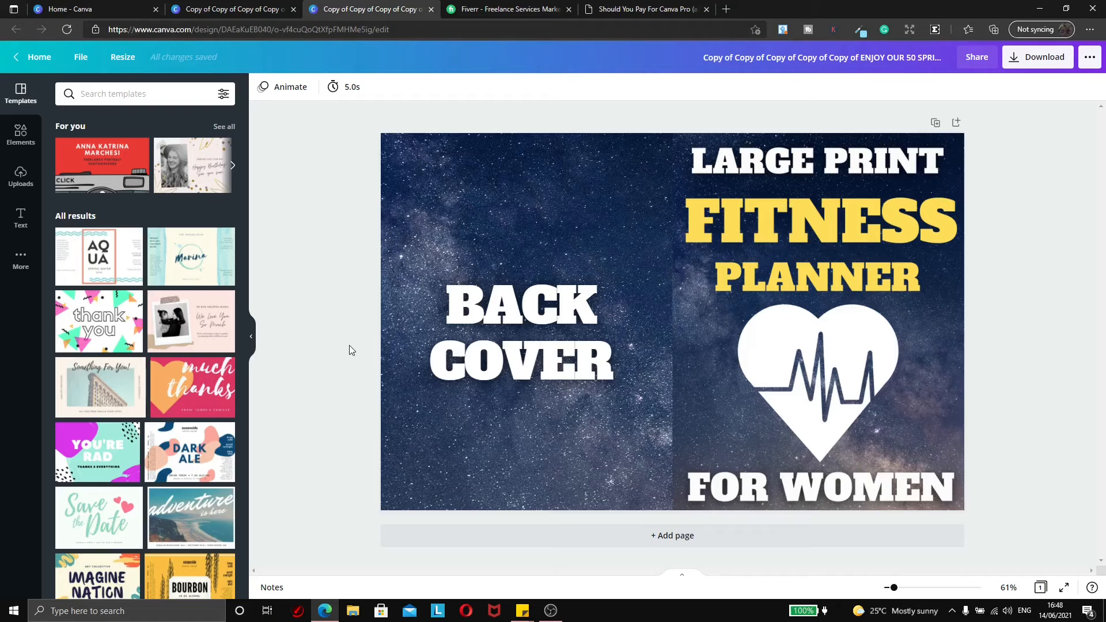
{"action": "key", "text": "ctrl+shift+Tab"}
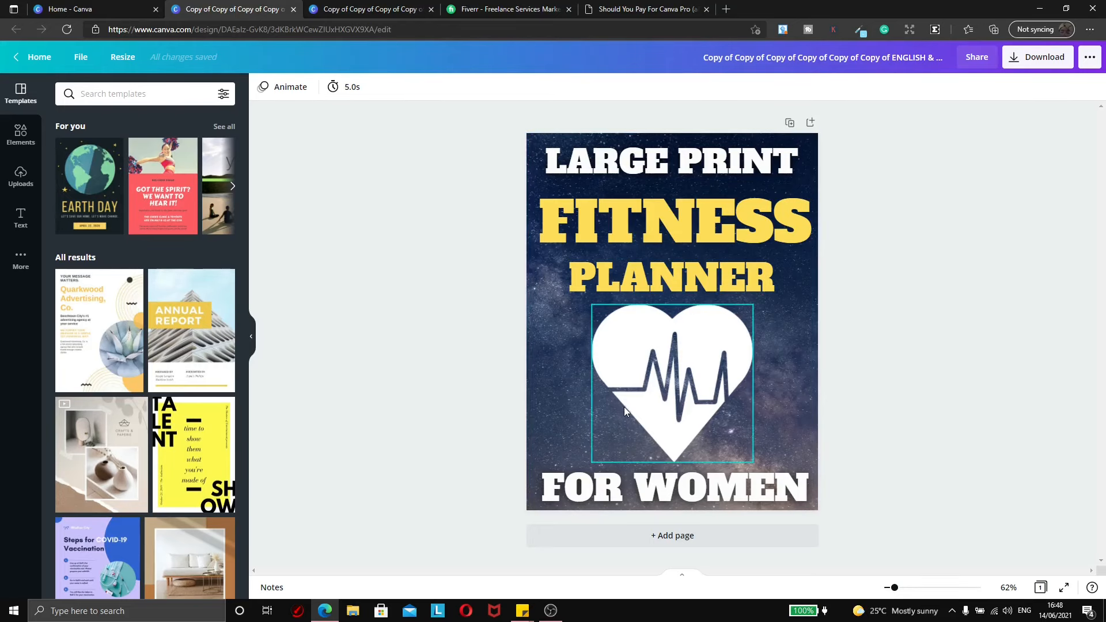
{"action": "left_click", "coordinate": [351, 12]}
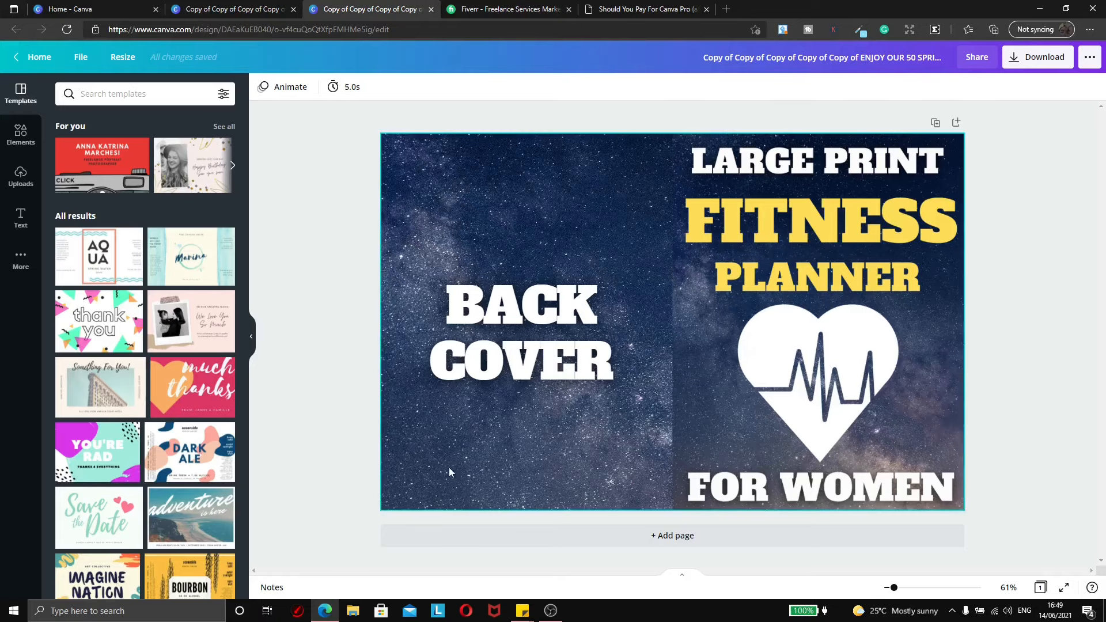
{"action": "left_click", "coordinate": [242, 9]}
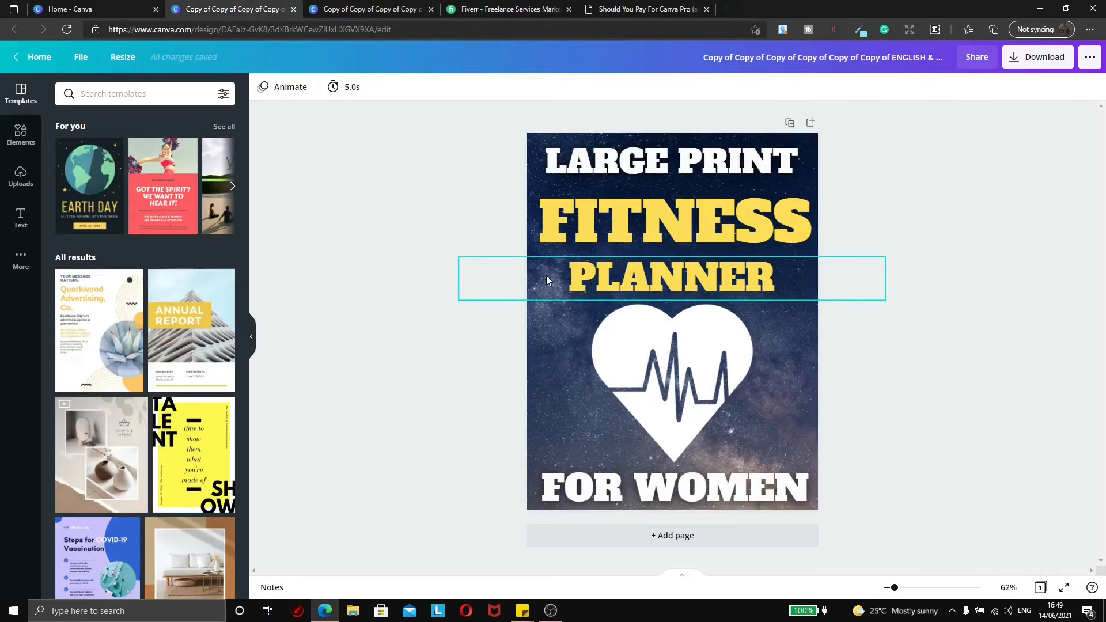
{"action": "left_click", "coordinate": [156, 9]}
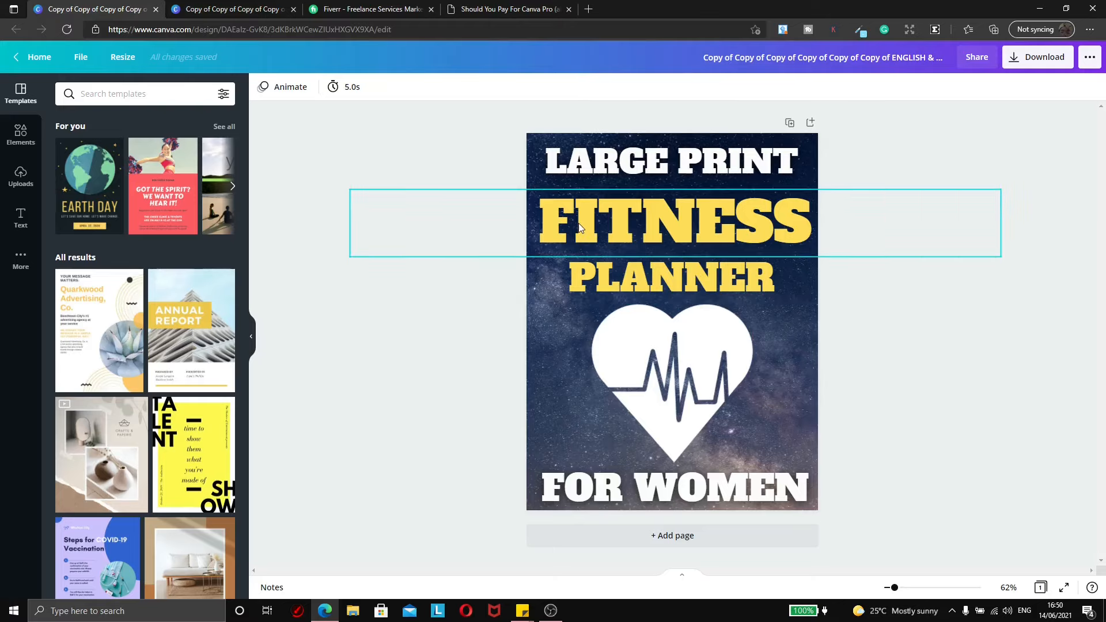
{"action": "left_click", "coordinate": [233, 9]}
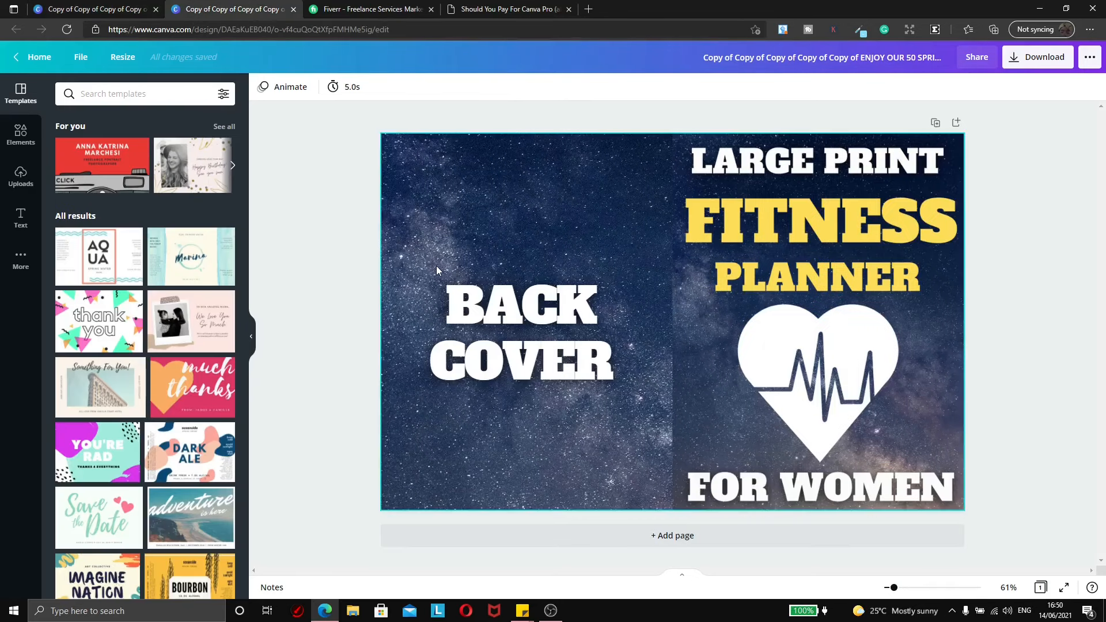
{"action": "key", "text": "ctrl+shift+Tab"}
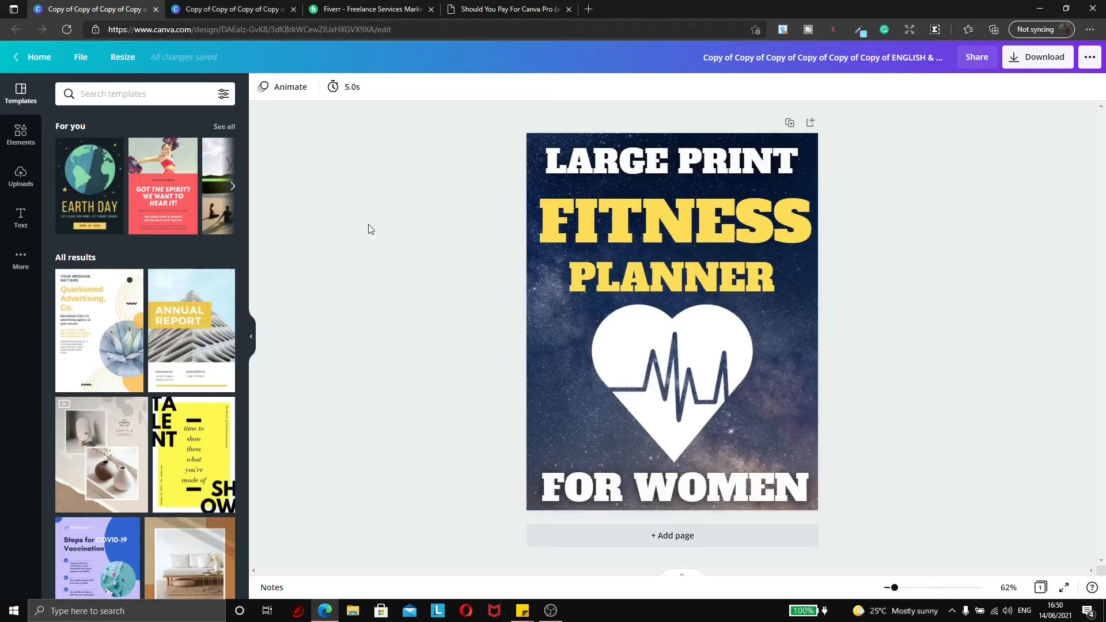
{"action": "left_click", "coordinate": [234, 8]}
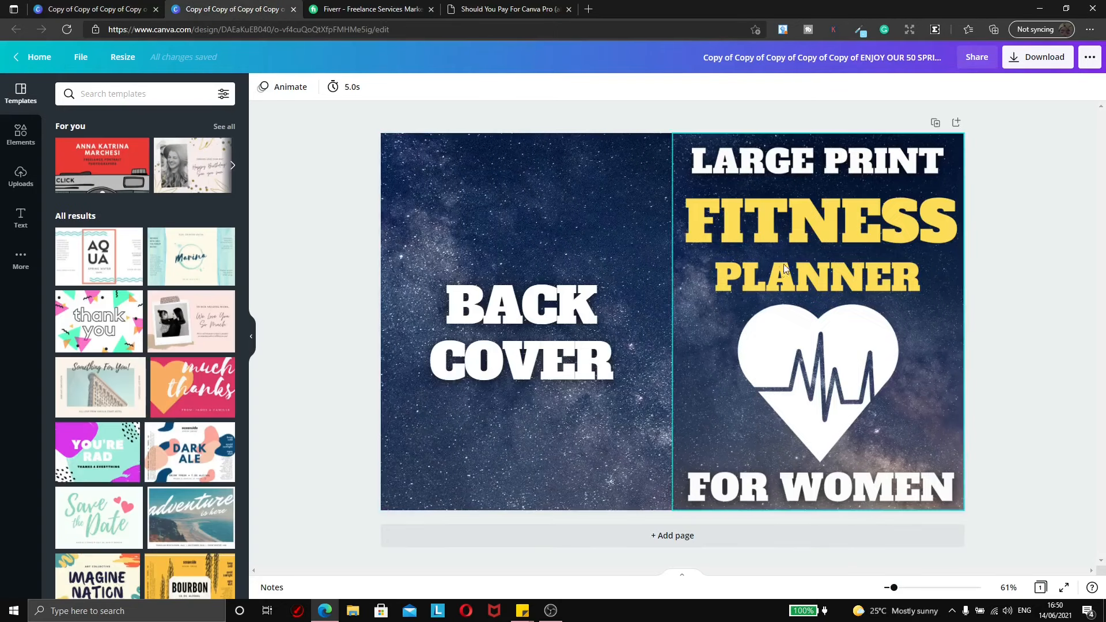
- Make a copy of the front-cover fitness planner design and close the original
{"action": "left_click", "coordinate": [92, 8]}
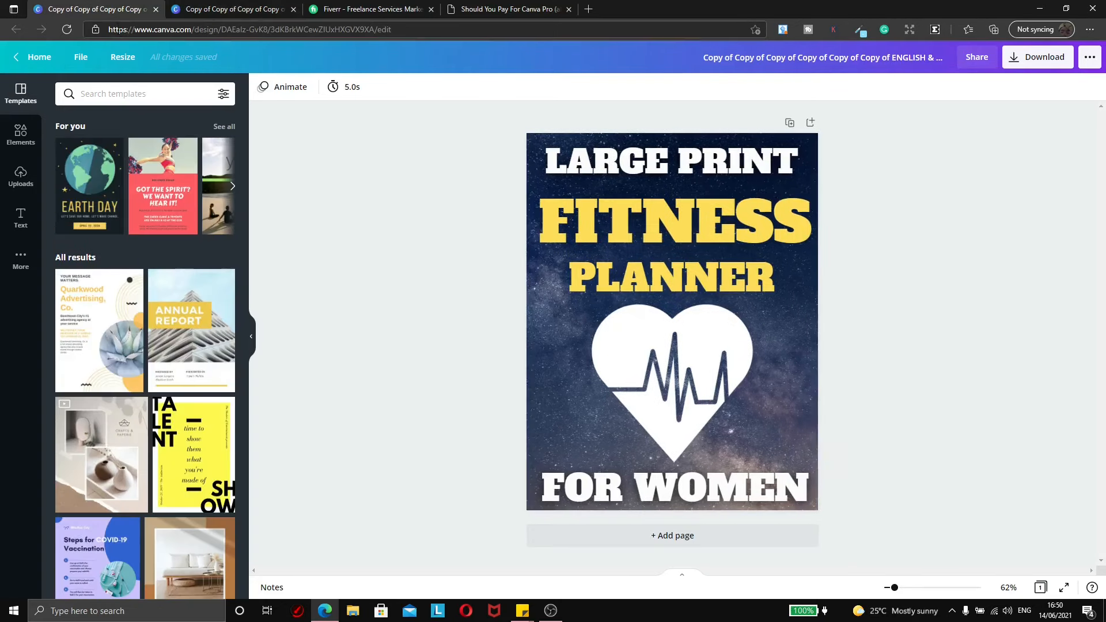
{"action": "left_click", "coordinate": [80, 58]}
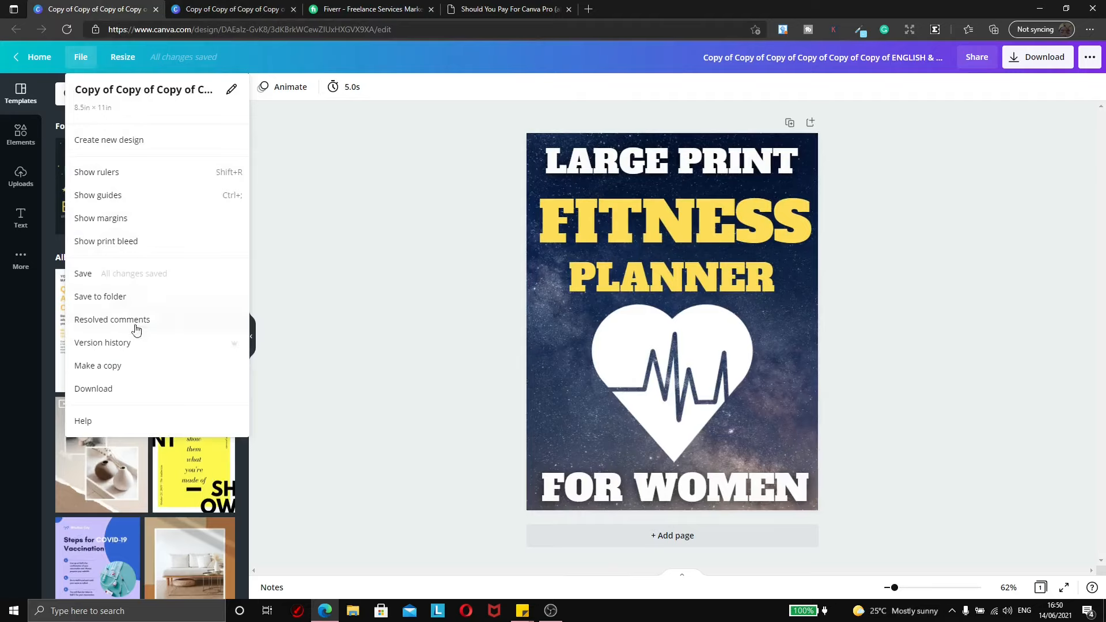
{"action": "left_click", "coordinate": [117, 368]}
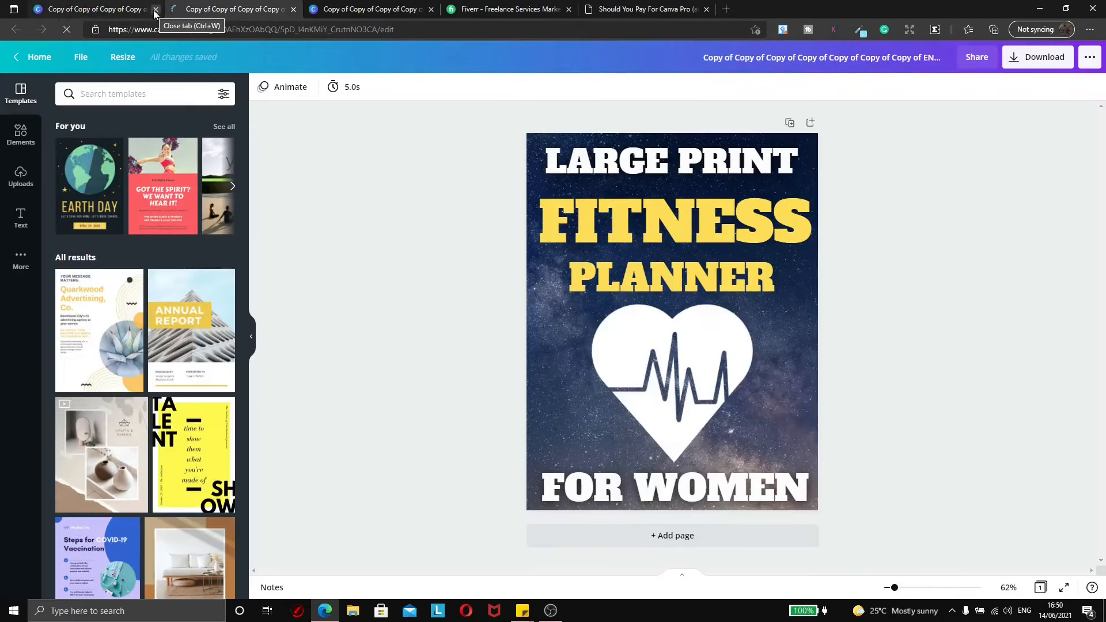
{"action": "left_click", "coordinate": [156, 9]}
- Make a copy of the combined back-and-front cover design and close its original
{"action": "left_click", "coordinate": [232, 12]}
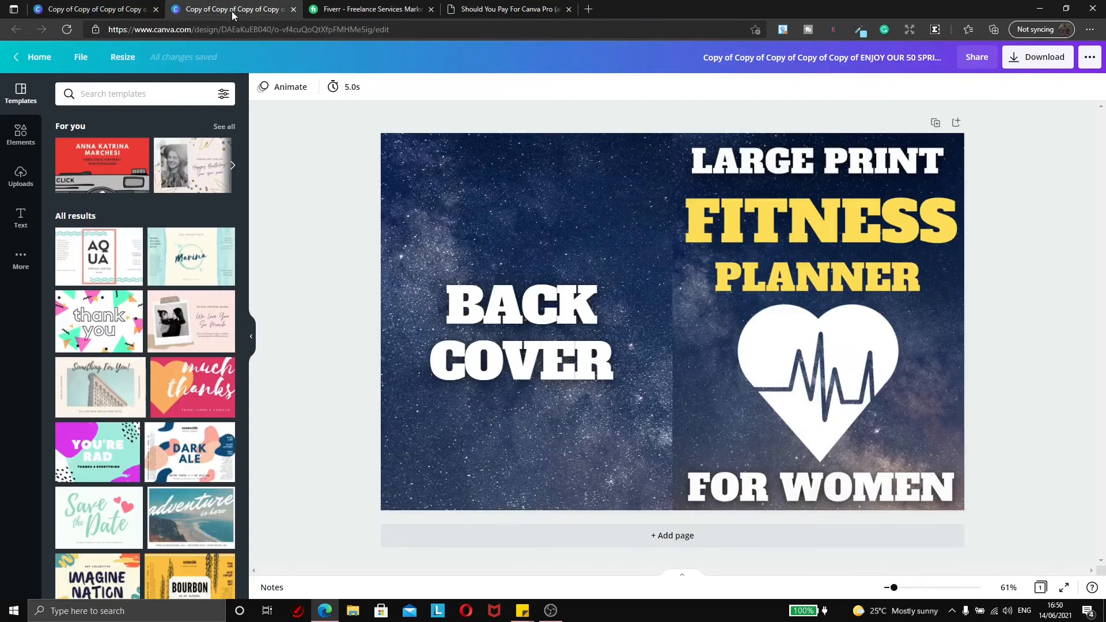
{"action": "left_click", "coordinate": [95, 57]}
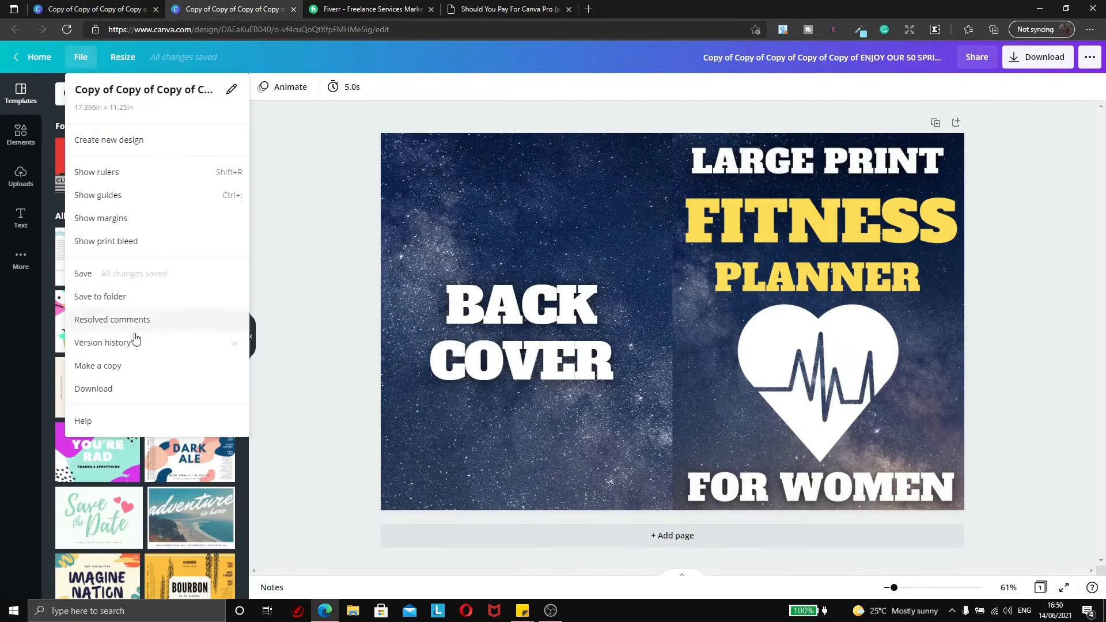
{"action": "left_click", "coordinate": [118, 365]}
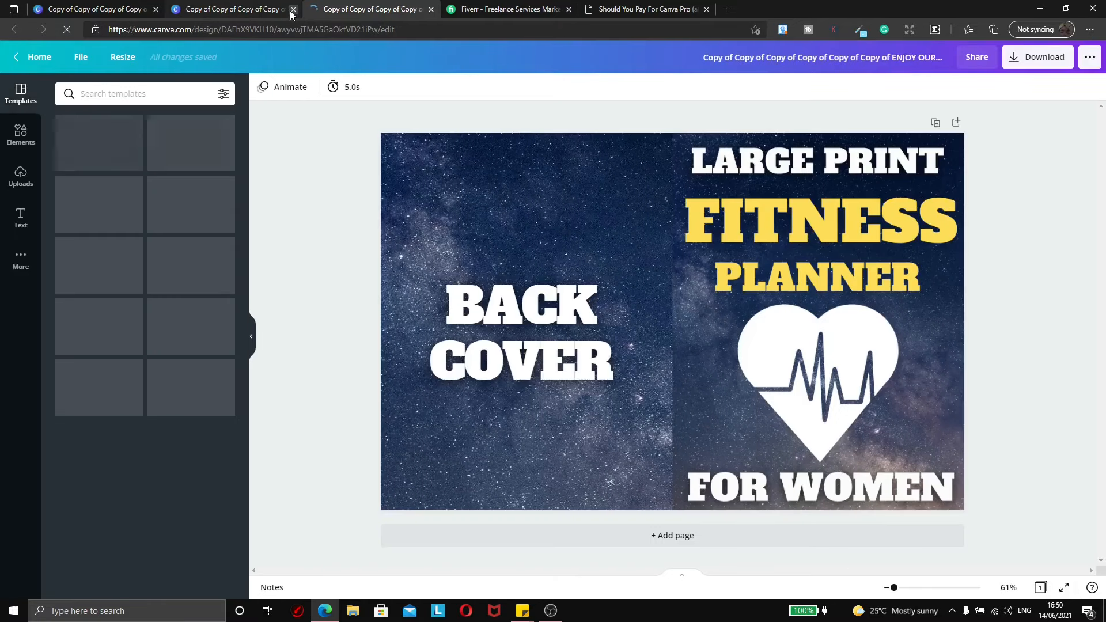
{"action": "left_click", "coordinate": [292, 10]}
- In the front-cover copy, replace the text FITNESS with JOURNAL and PLANNER with FOR WOMEN
{"action": "left_click", "coordinate": [118, 10]}
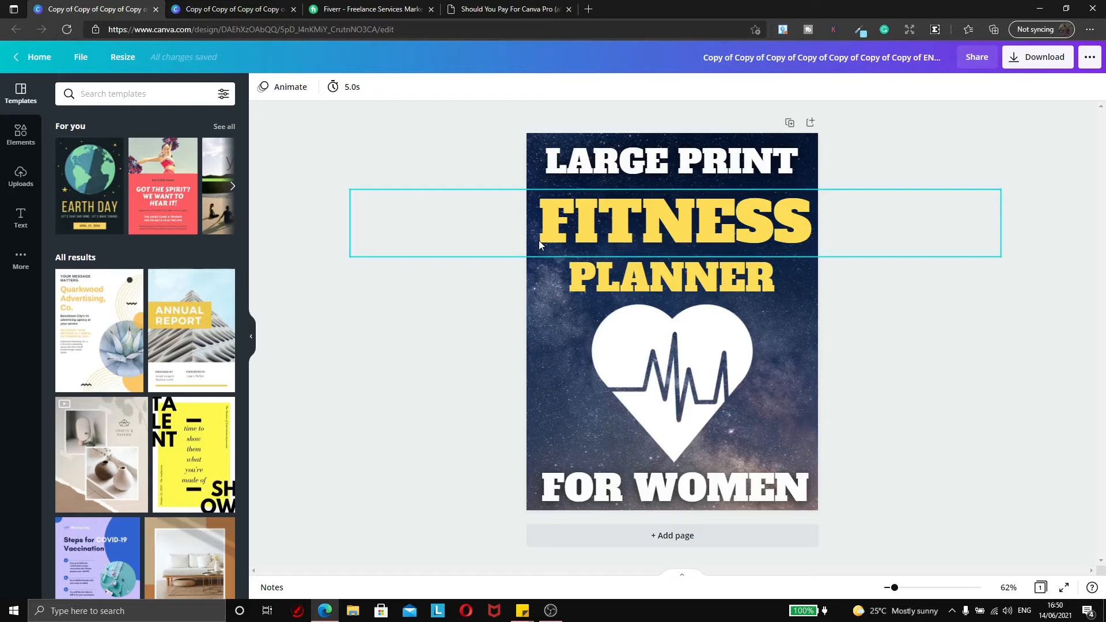
{"action": "double_click", "coordinate": [653, 241]}
{"action": "type", "text": "JOURNAL"}
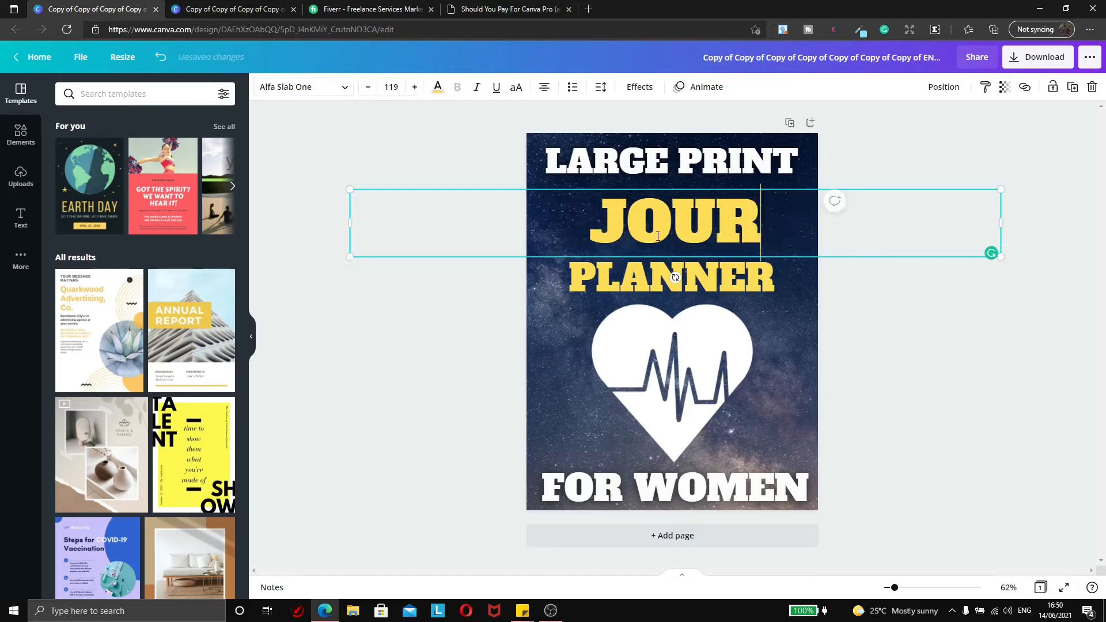
{"action": "double_click", "coordinate": [595, 279]}
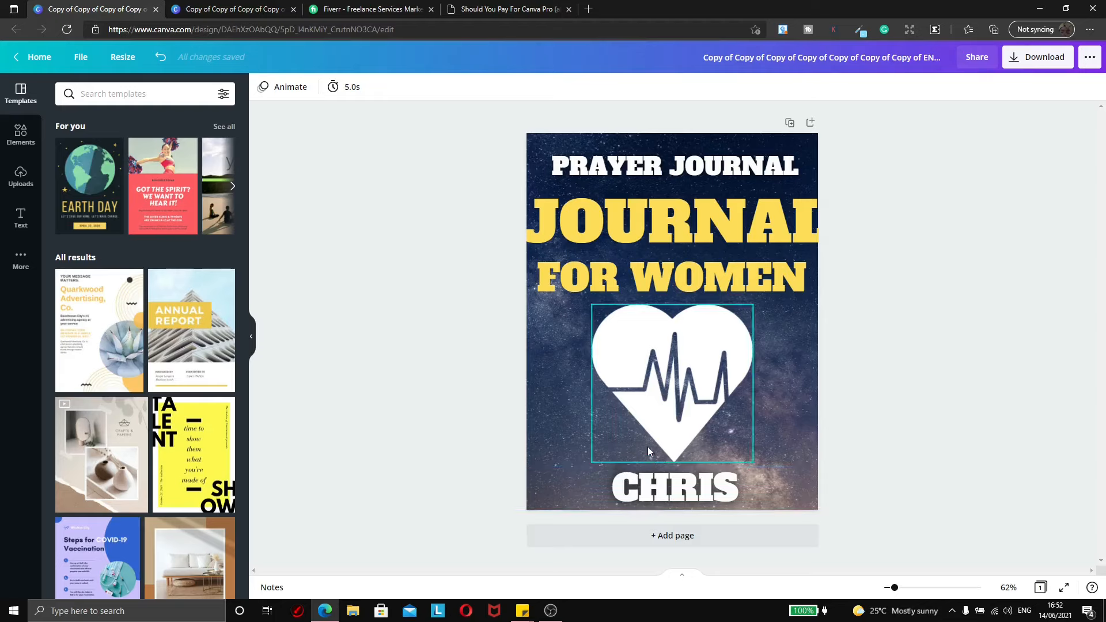
- Shrink the large yellow JOURNAL text to font size 100 and centre it on the cover
{"action": "left_click", "coordinate": [714, 224]}
{"action": "left_click_drag", "start_coordinate": [1000, 257], "coordinate": [926, 248]}
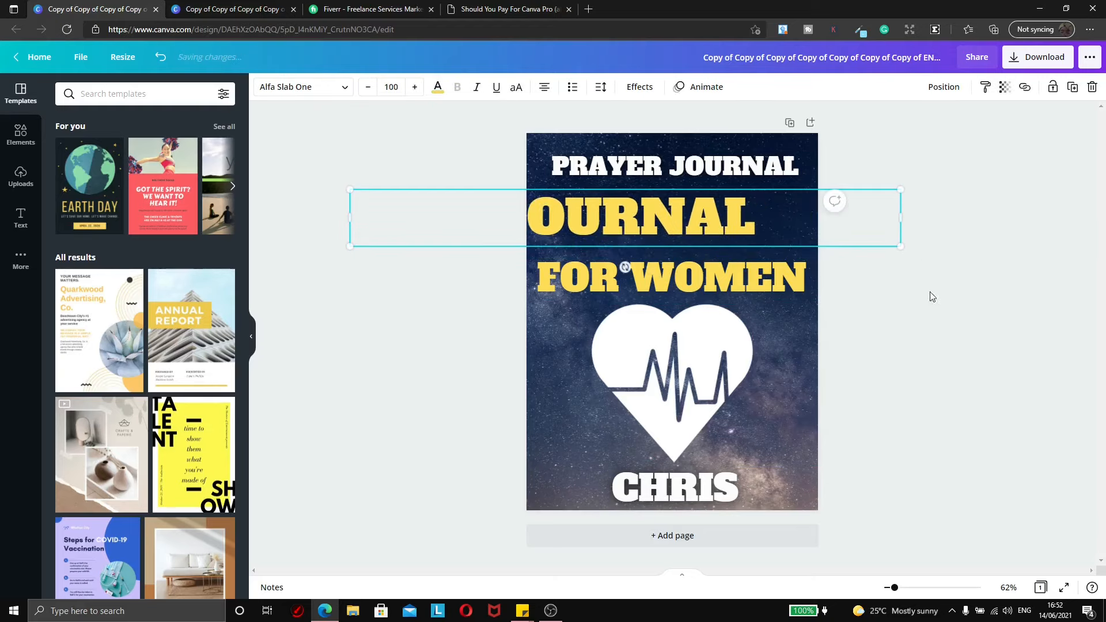
{"action": "left_click_drag", "start_coordinate": [695, 217], "coordinate": [715, 217]}
{"action": "left_click", "coordinate": [871, 364]}
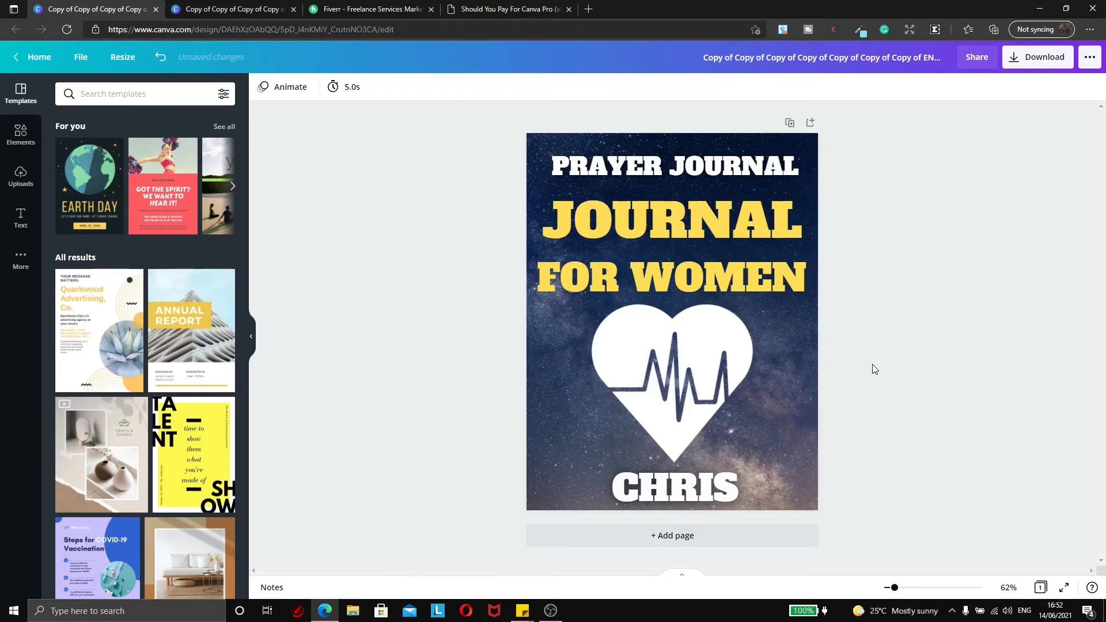
- Change the font of the yellow JOURNAL line to Benedict
{"action": "left_click", "coordinate": [700, 411]}
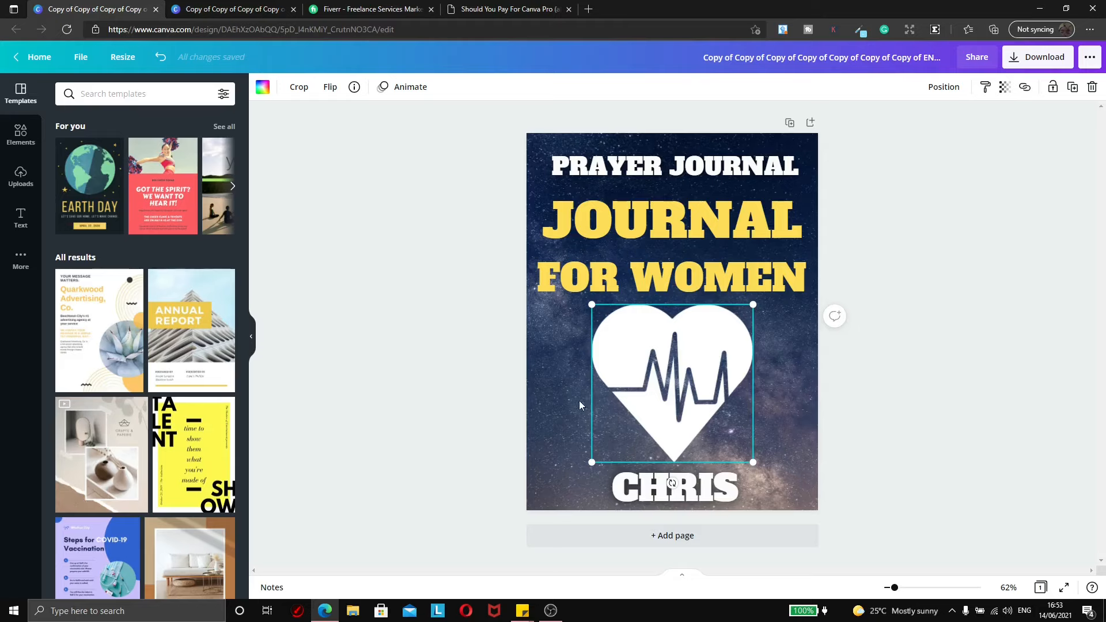
{"action": "left_click", "coordinate": [662, 221]}
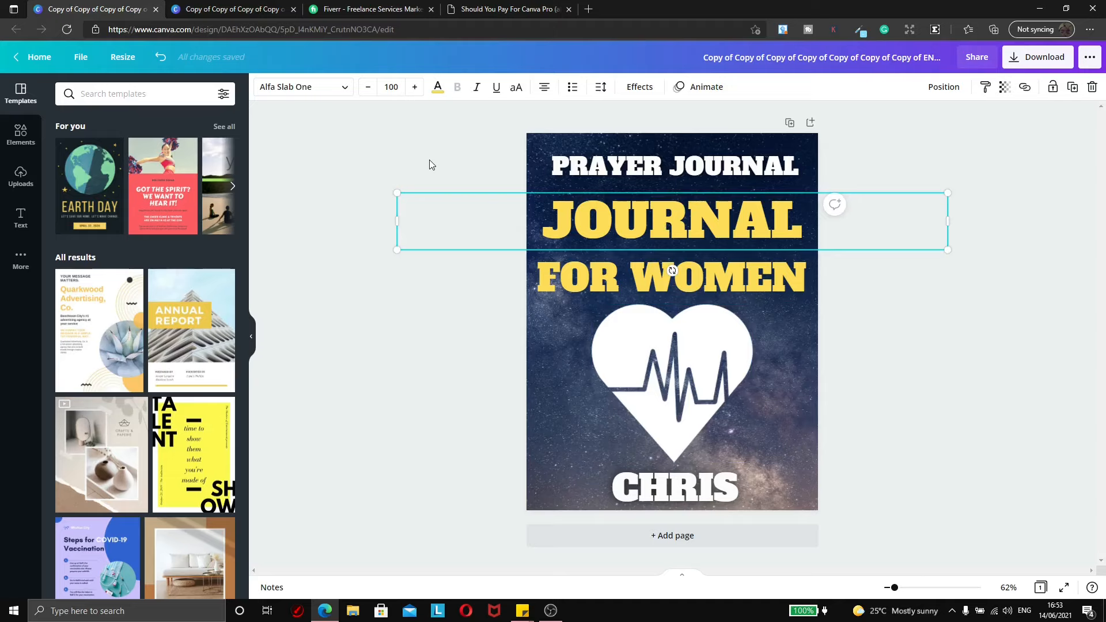
{"action": "left_click", "coordinate": [320, 92]}
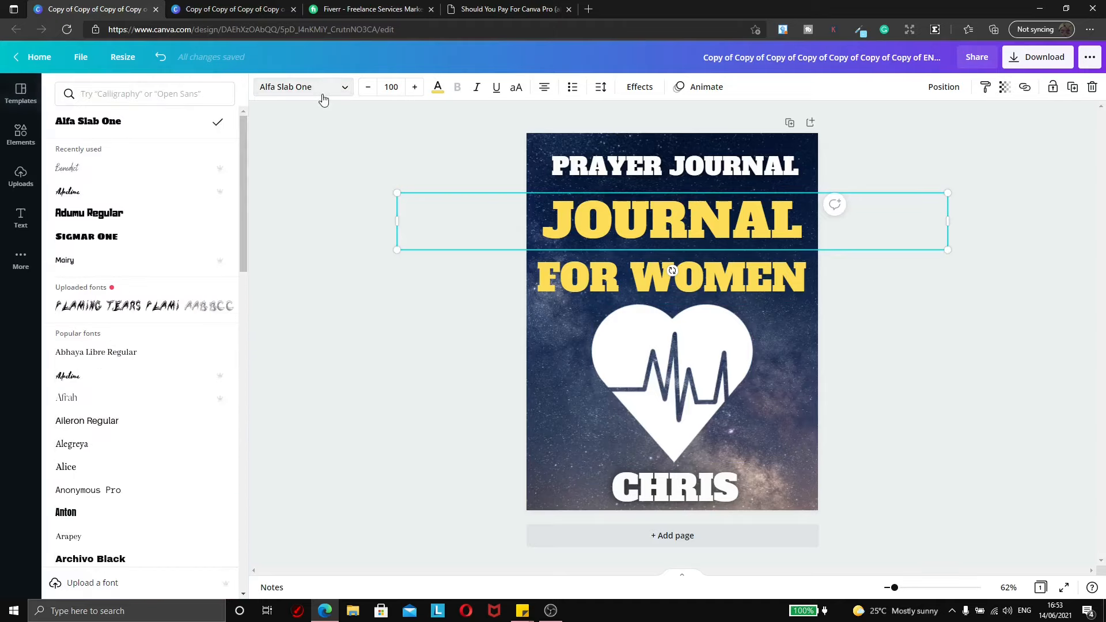
{"action": "left_click", "coordinate": [148, 192]}
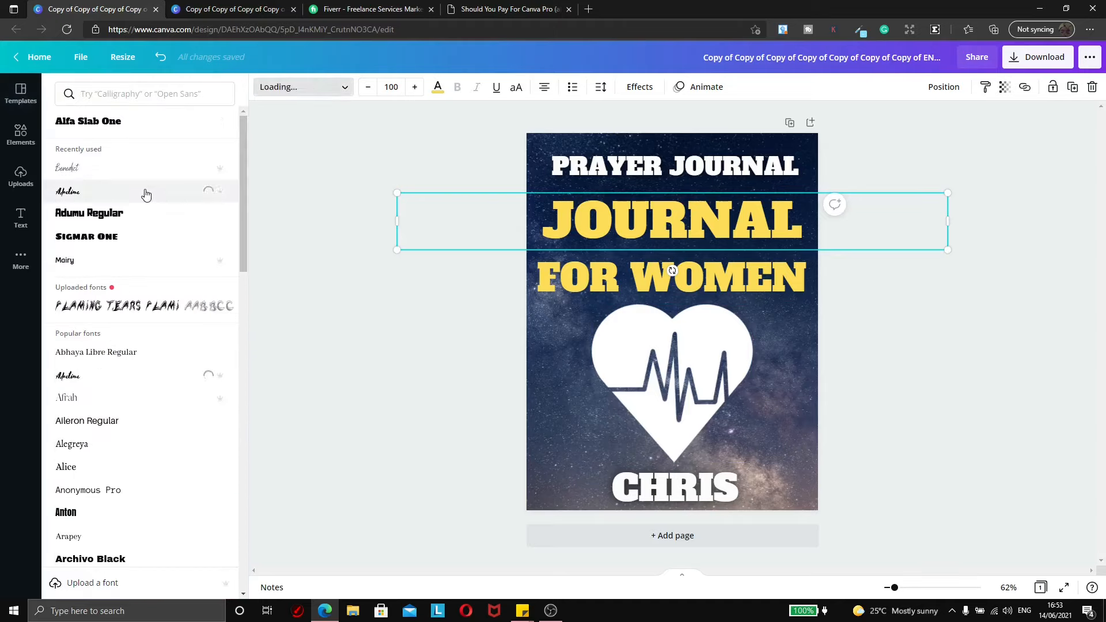
{"action": "left_click", "coordinate": [108, 166]}
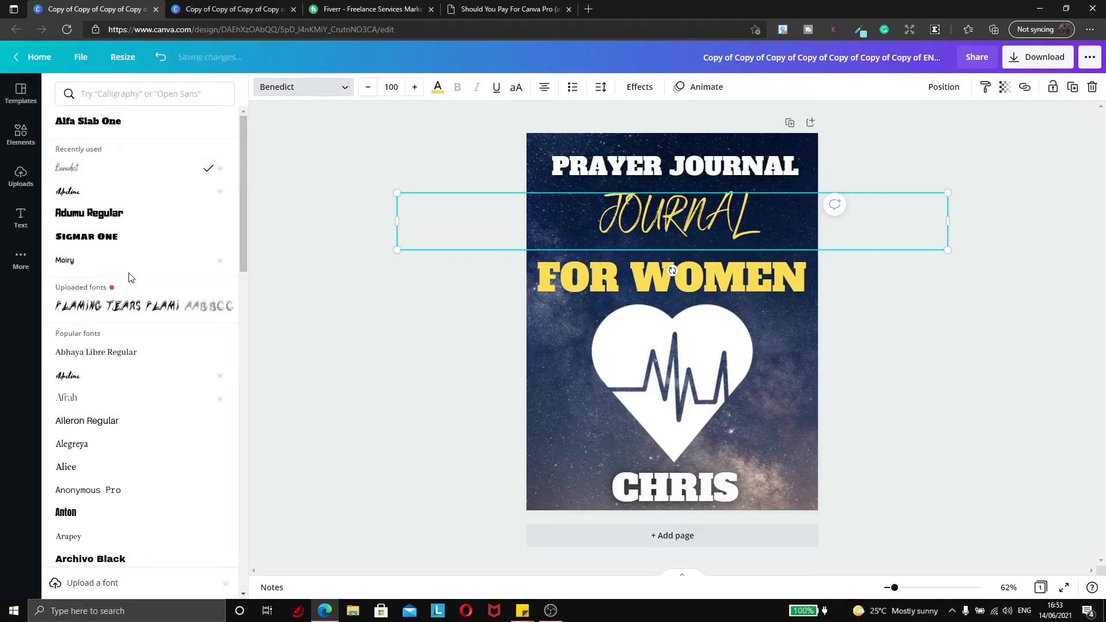
{"action": "scroll", "coordinate": [131, 288], "scroll_direction": "down", "scroll_amount": 5}
{"action": "scroll", "coordinate": [131, 288], "scroll_direction": "up", "scroll_amount": 5}
- Set the FOR WOMEN line in the Benedict font, enlarge it to size 104 and centre it under JOURNAL
{"action": "left_click", "coordinate": [616, 272]}
{"action": "left_click", "coordinate": [143, 176]}
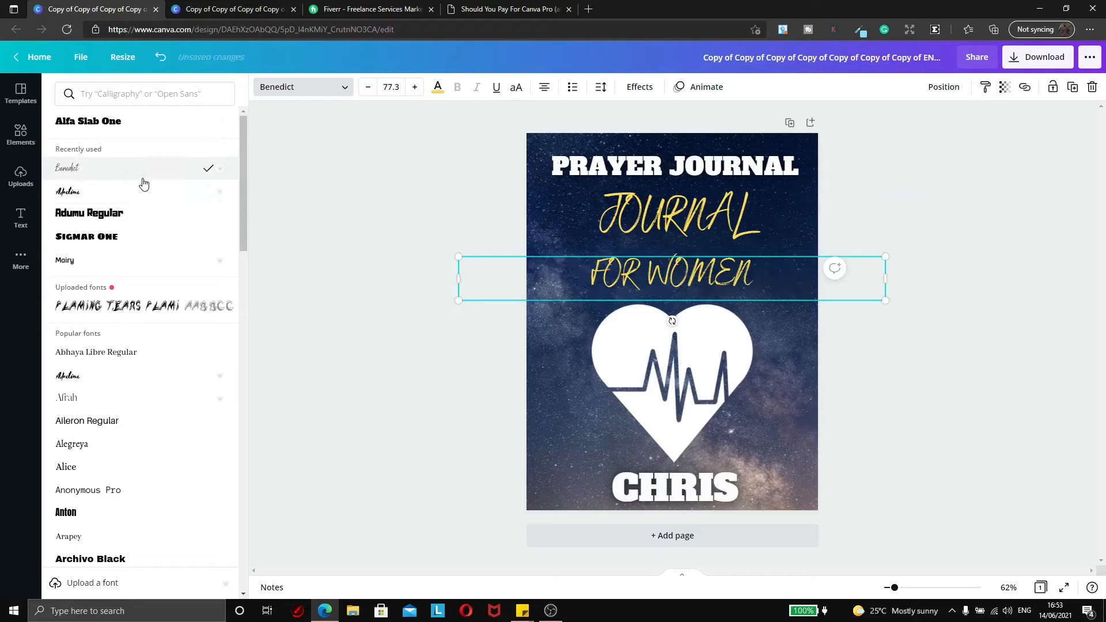
{"action": "left_click_drag", "start_coordinate": [459, 256], "coordinate": [309, 240]}
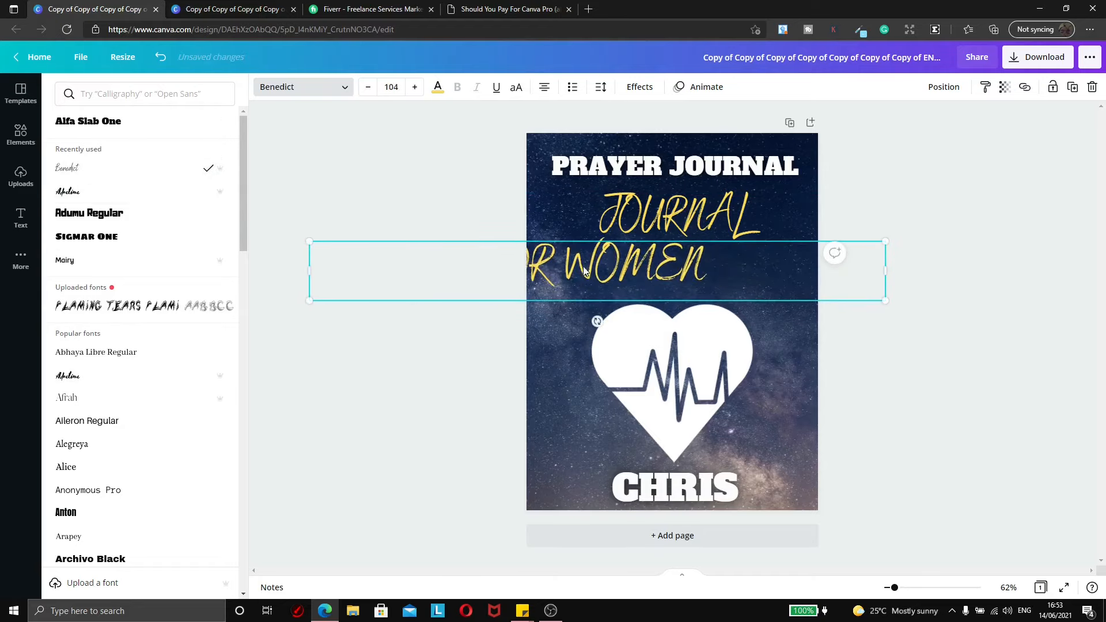
{"action": "left_click_drag", "start_coordinate": [583, 271], "coordinate": [659, 279]}
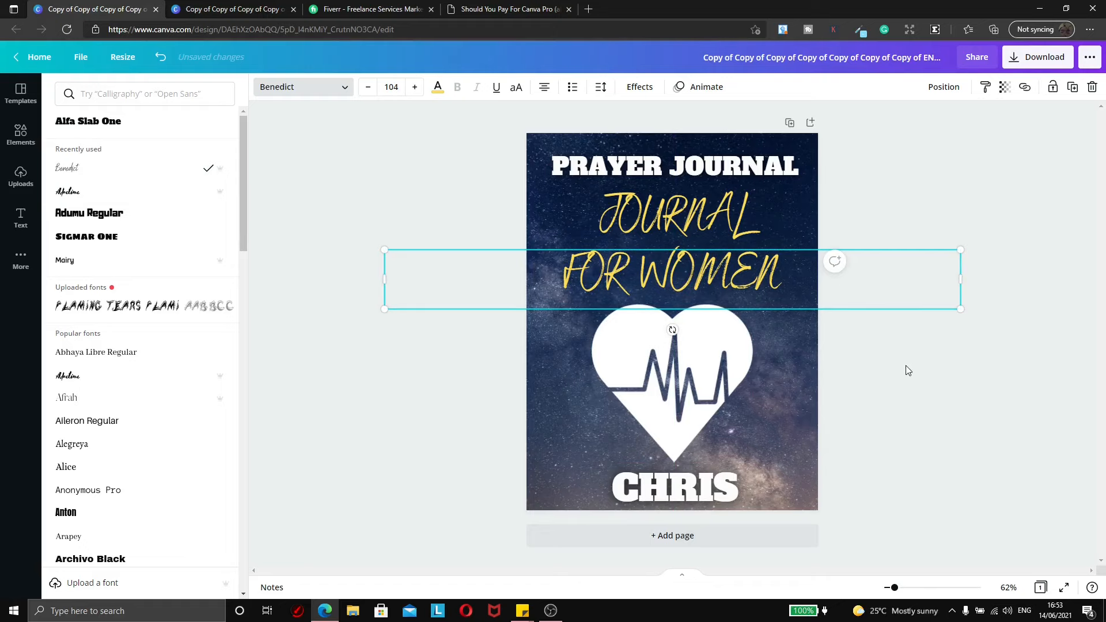
- Replace the heartbeat heart graphic with the white praying-hands graphic from an element search for "praying"
{"action": "left_click", "coordinate": [691, 390]}
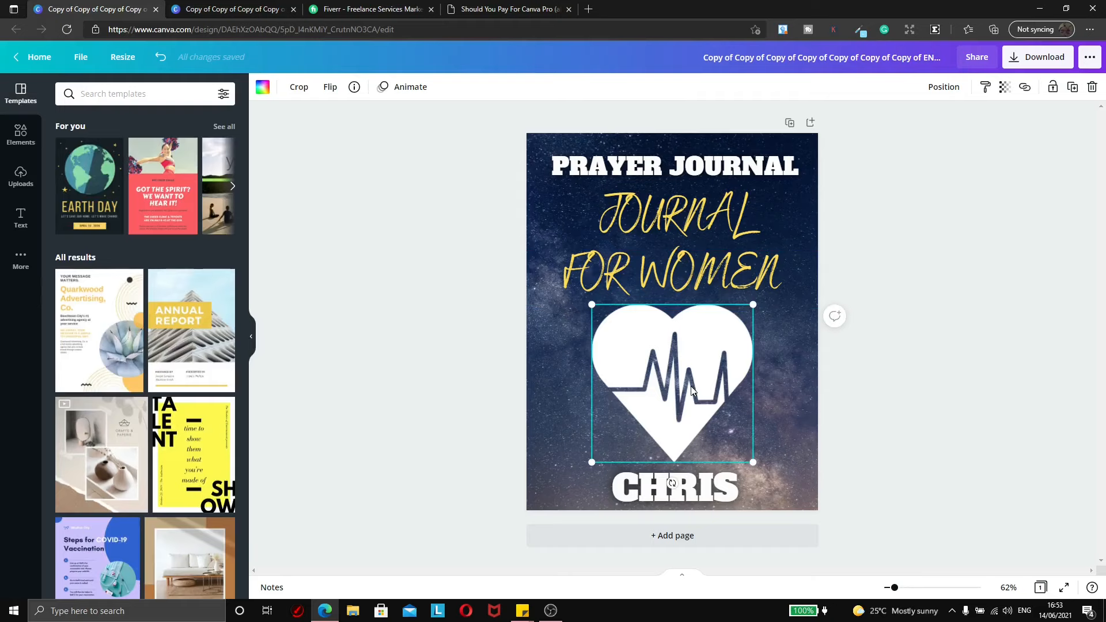
{"action": "key", "text": "Delete"}
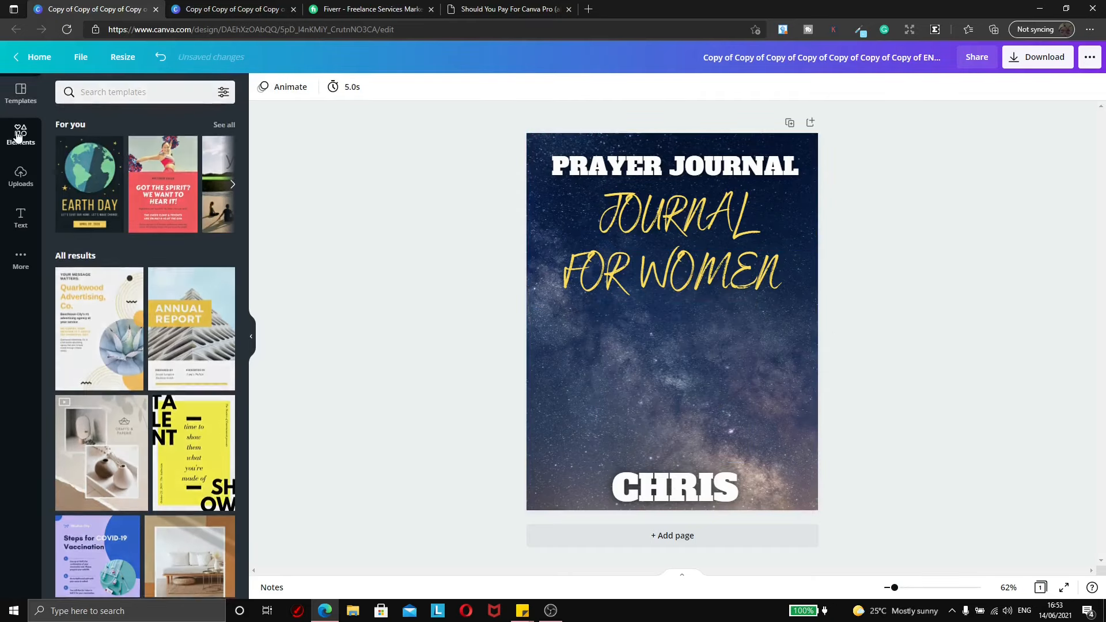
{"action": "left_click", "coordinate": [19, 135]}
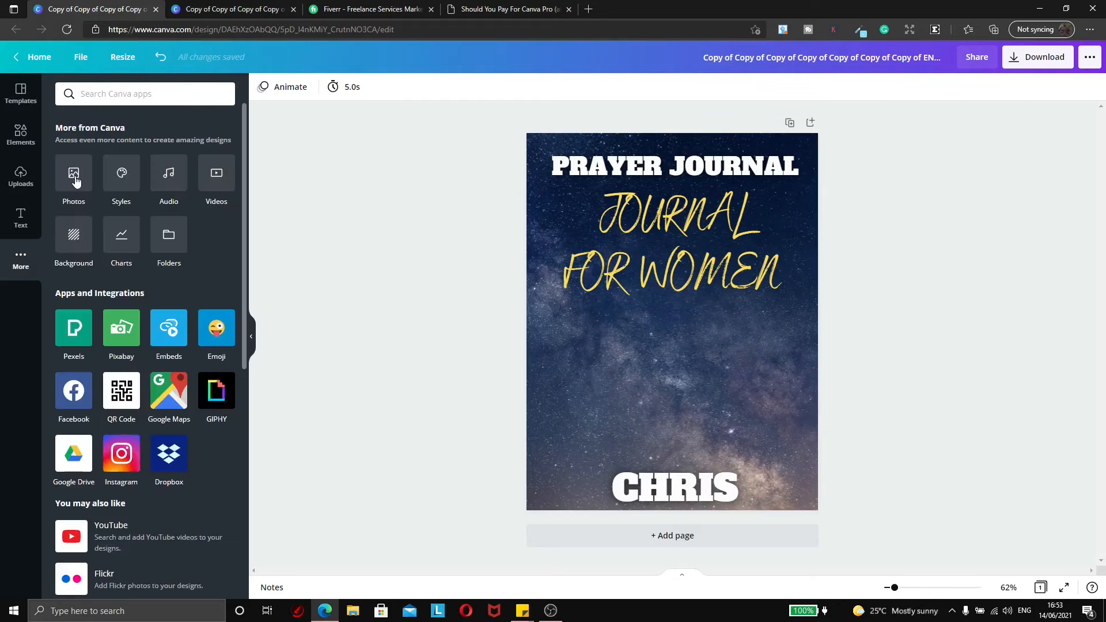
{"action": "left_click", "coordinate": [75, 180]}
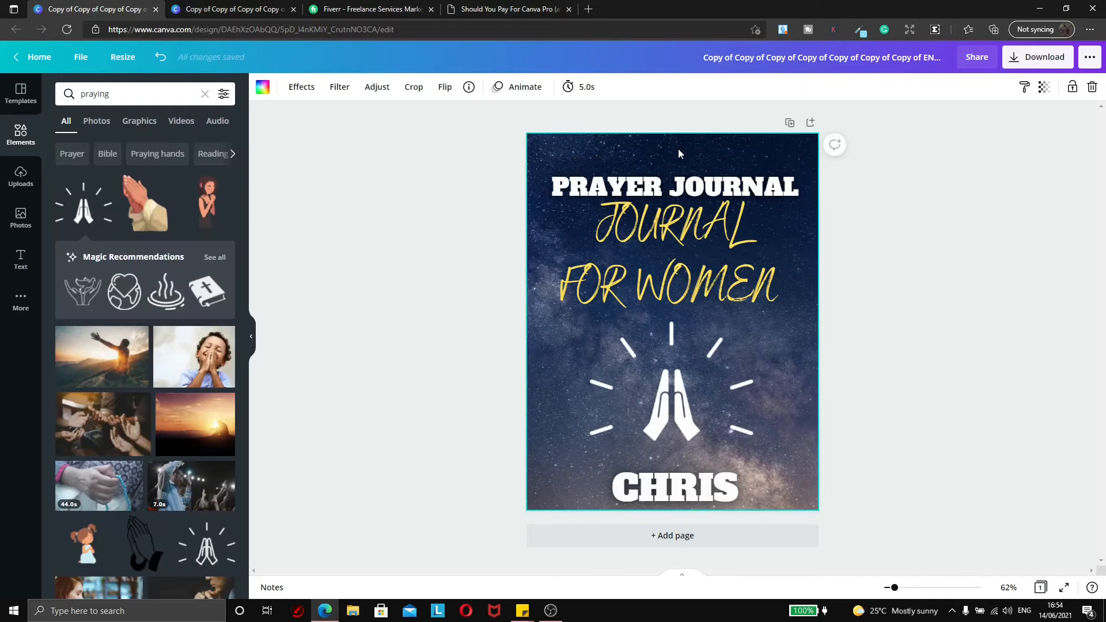
- Replace the starry background with the landscape photo of pink flowers under a blue sky, and shift the title lines and praying hands up slightly
{"action": "key", "text": "Delete"}
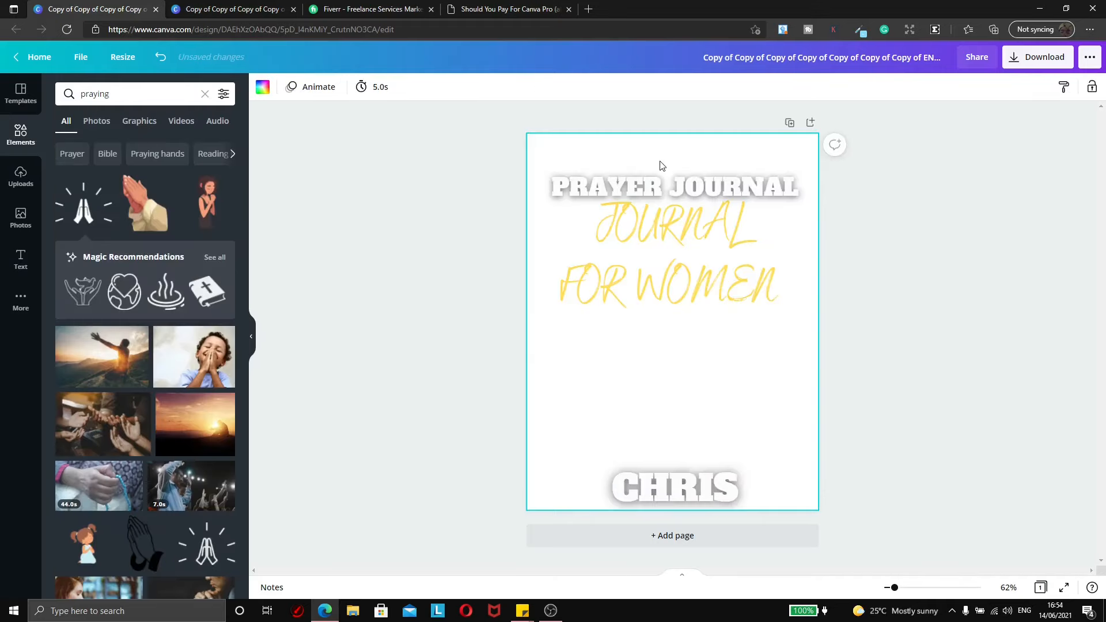
{"action": "left_click", "coordinate": [13, 304]}
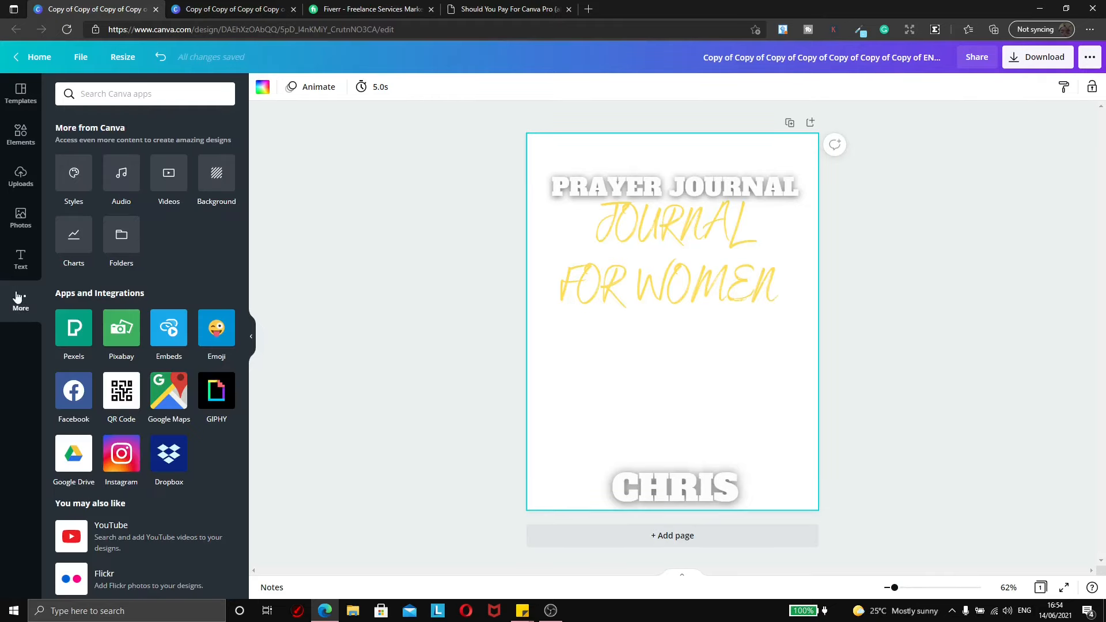
{"action": "left_click", "coordinate": [213, 179]}
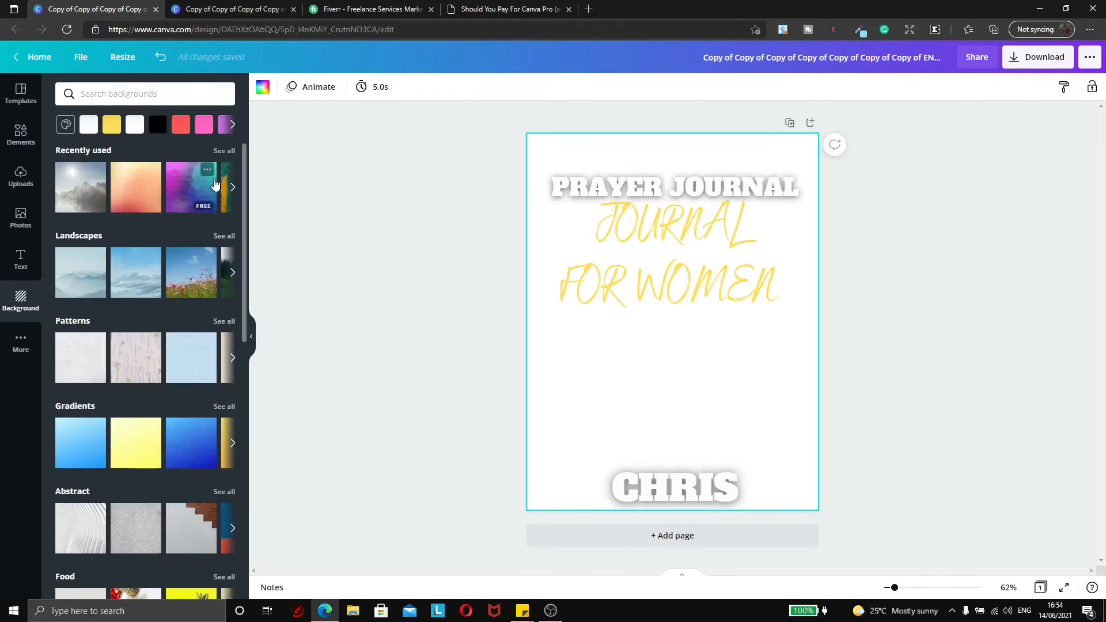
{"action": "key", "text": "ctrl+z"}
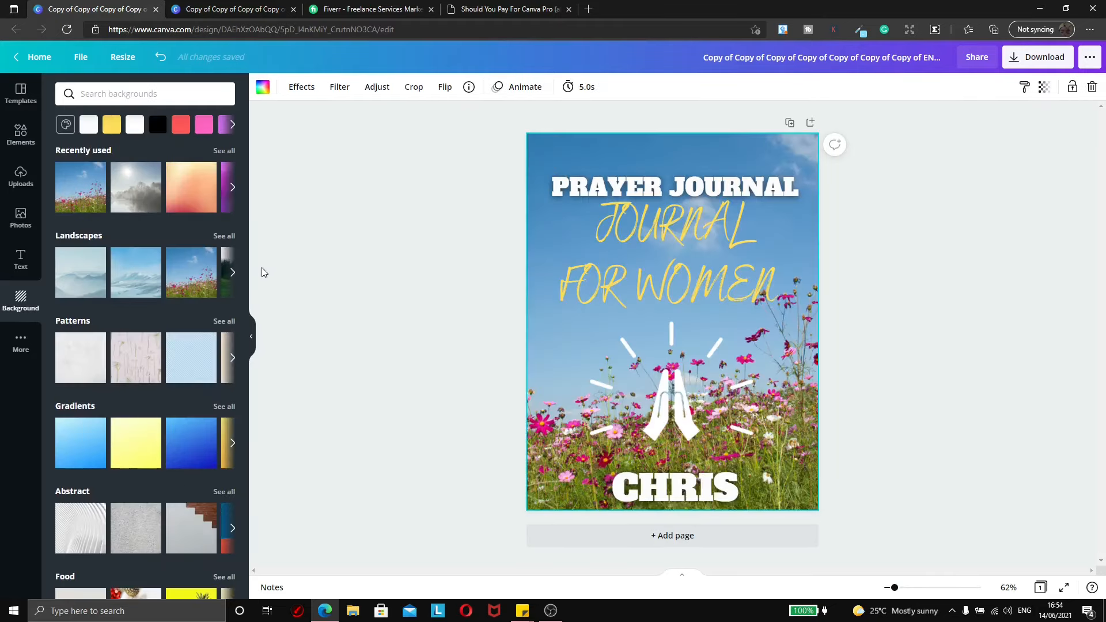
{"action": "left_click", "coordinate": [634, 340]}
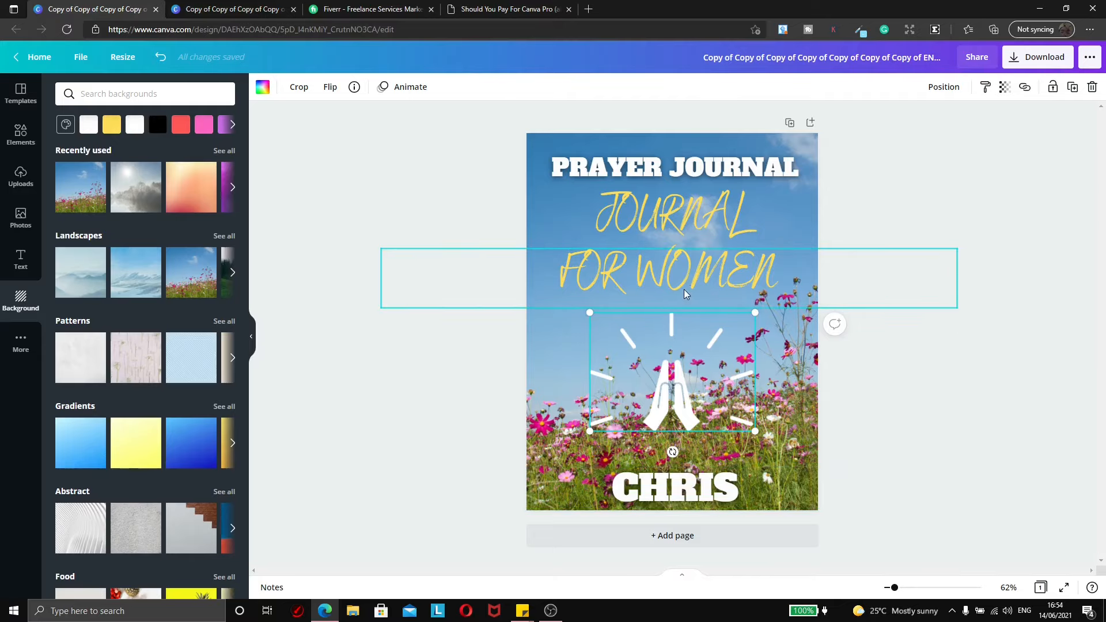
{"action": "left_click", "coordinate": [961, 343]}
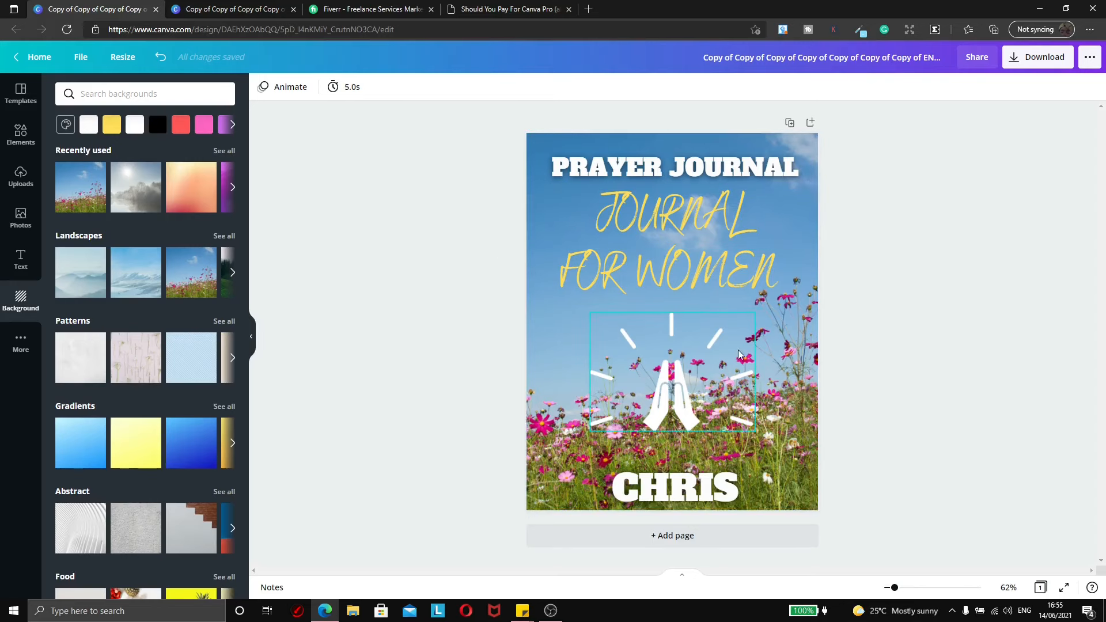
- Download the front cover as a PNG and fit that image over the whole front half of the full cover design
{"action": "left_click", "coordinate": [1037, 56]}
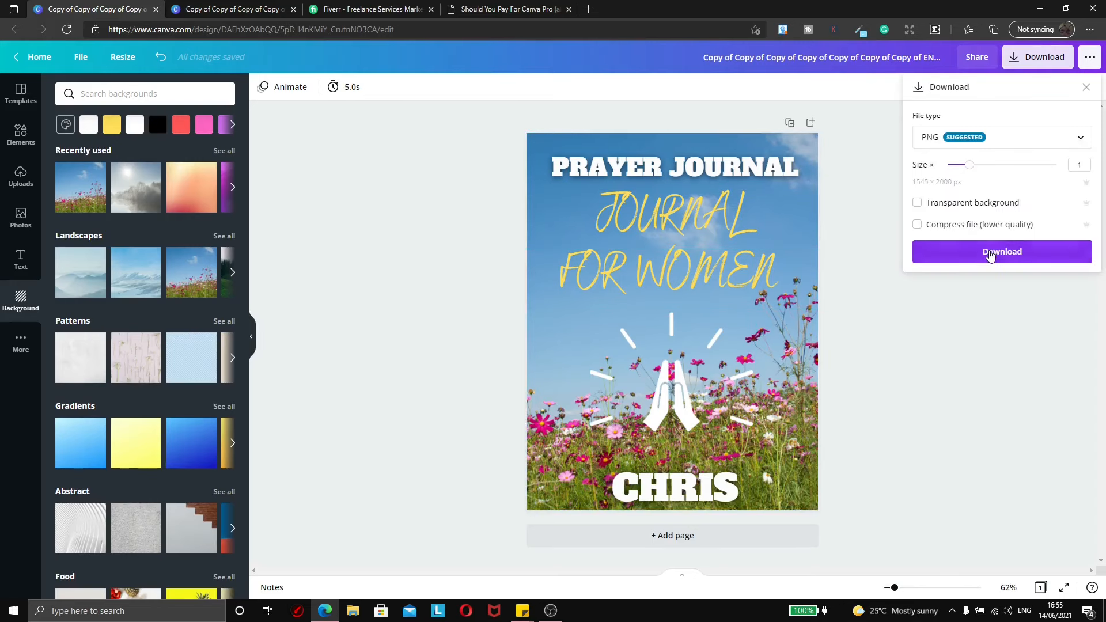
{"action": "left_click", "coordinate": [990, 254]}
{"action": "key", "text": "ctrl+Tab"}
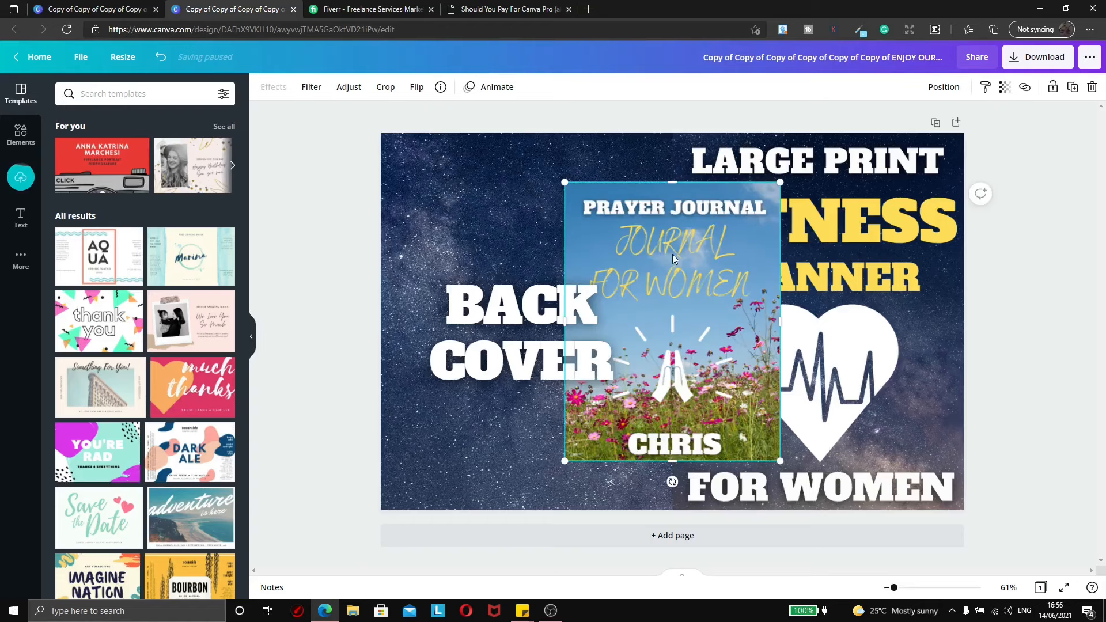
{"action": "left_click_drag", "start_coordinate": [673, 255], "coordinate": [859, 206]}
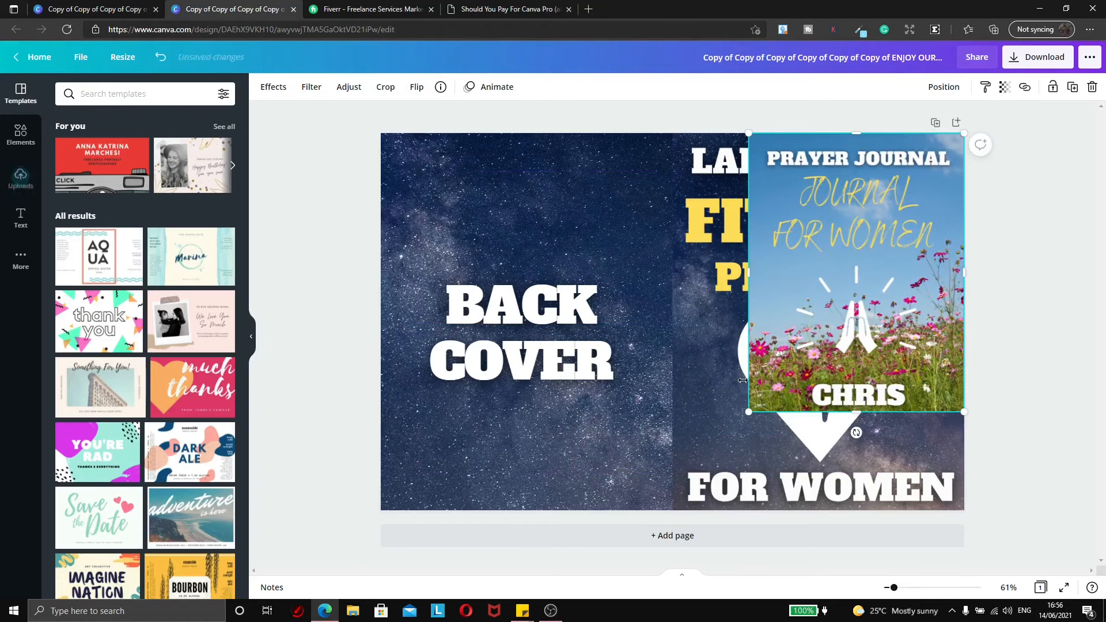
{"action": "left_click_drag", "start_coordinate": [748, 411], "coordinate": [672, 510]}
{"action": "left_click", "coordinate": [1035, 364]}
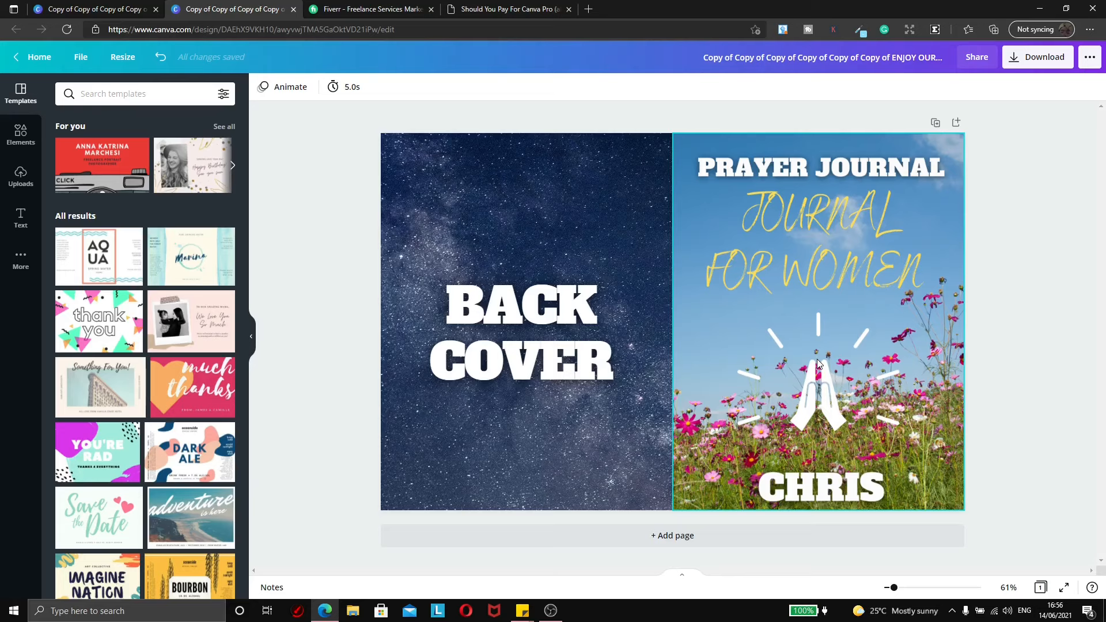
- Delete the starry background image behind the BACK COVER text in the full cover design
{"action": "left_click", "coordinate": [618, 347]}
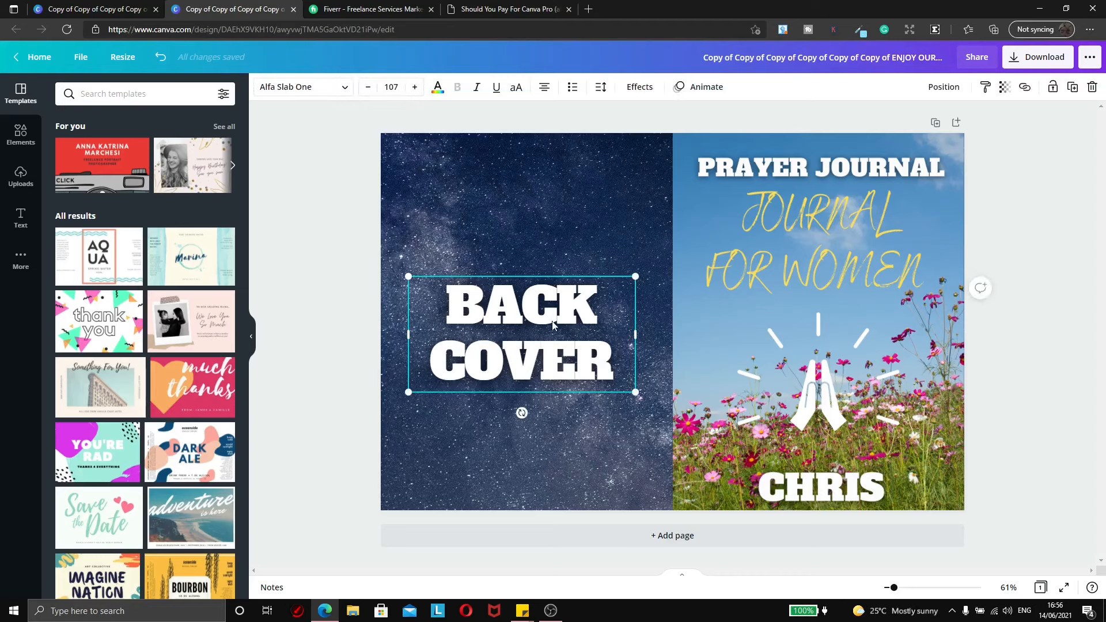
{"action": "double_click", "coordinate": [581, 349]}
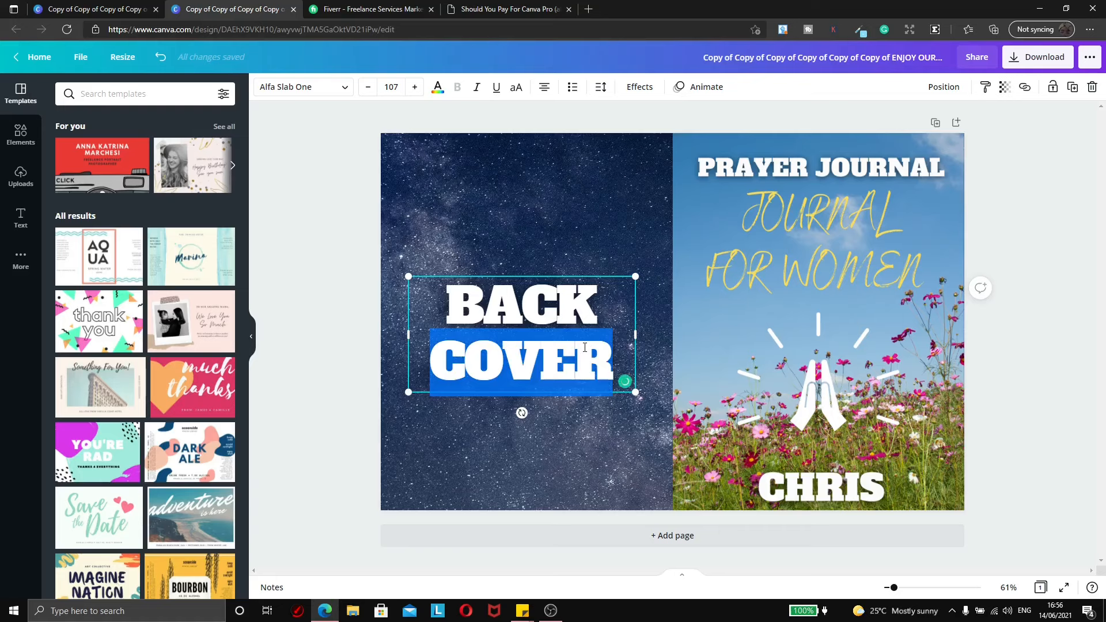
{"action": "left_click", "coordinate": [550, 204]}
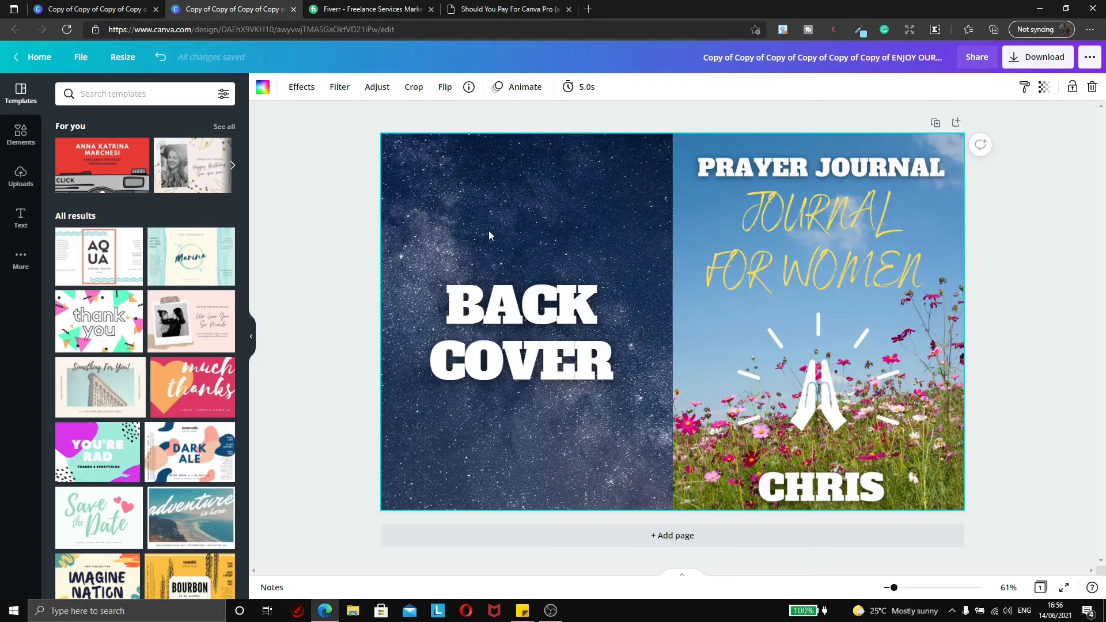
{"action": "key", "text": "Delete"}
- Copy the pink flower background from the front cover design and paste it as the background of the full cover design
{"action": "key", "text": "ctrl+shift+Tab"}
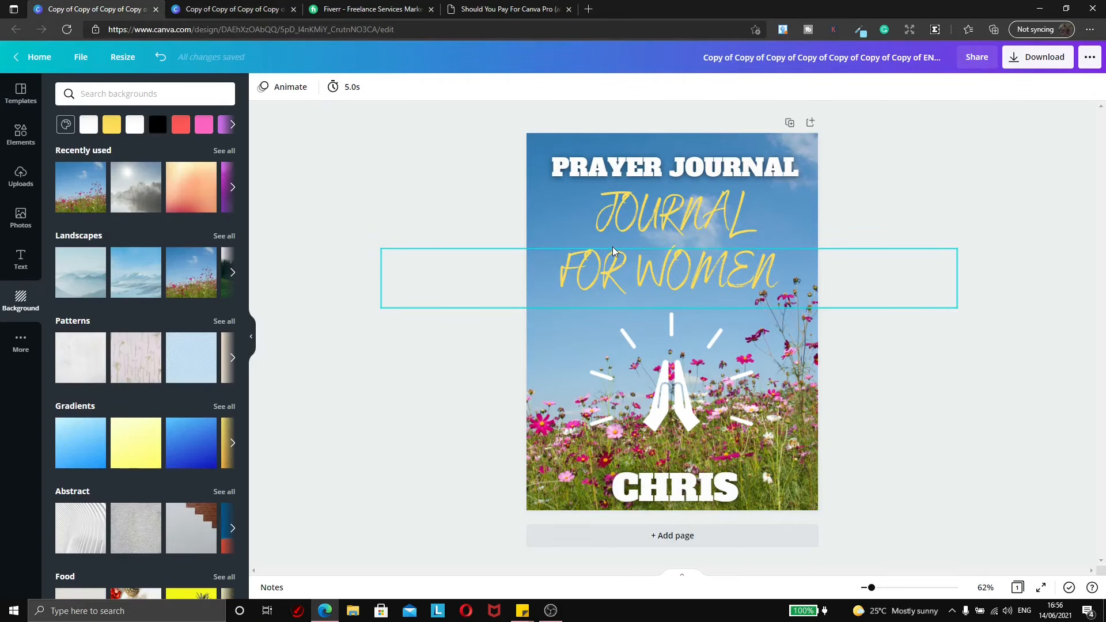
{"action": "left_click_drag", "start_coordinate": [709, 279], "coordinate": [705, 204]}
{"action": "left_click", "coordinate": [763, 310]}
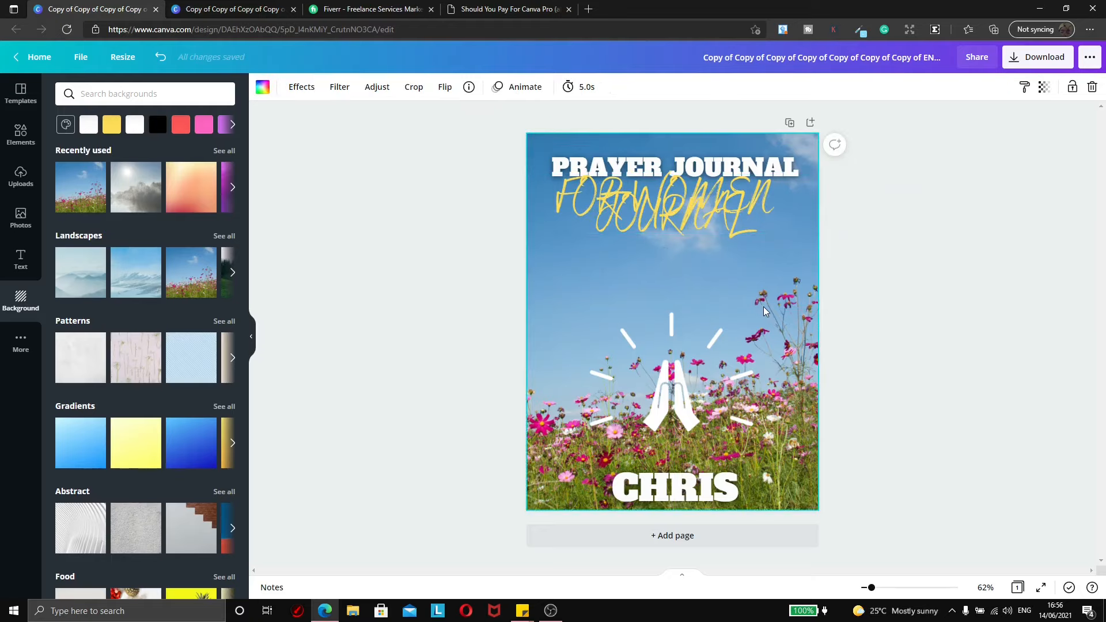
{"action": "right_click", "coordinate": [764, 311]}
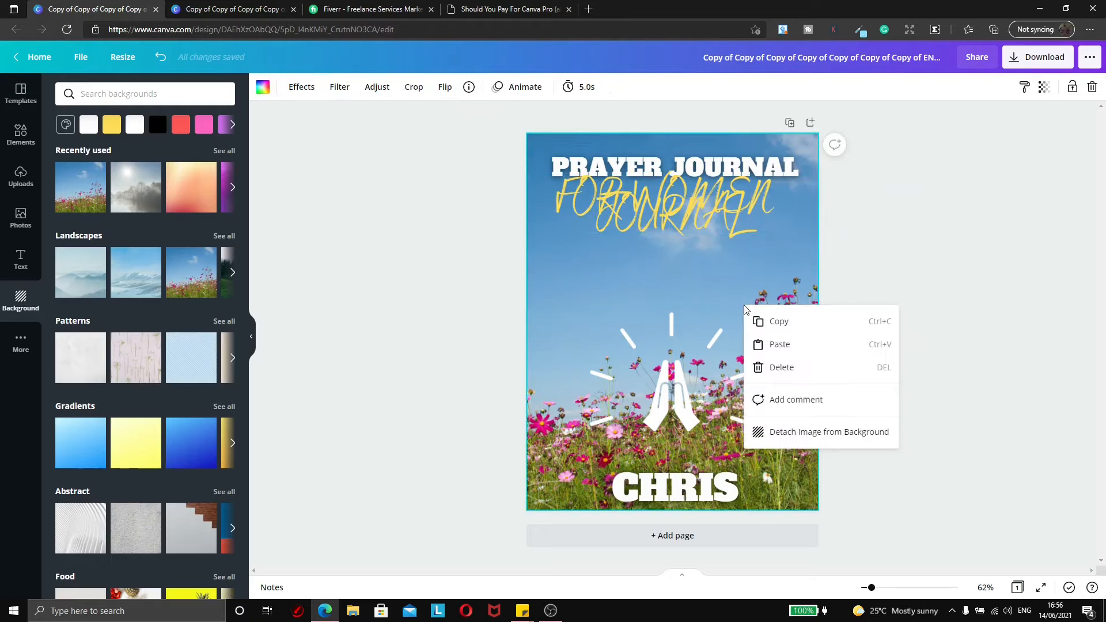
{"action": "key", "text": "ctrl+Tab"}
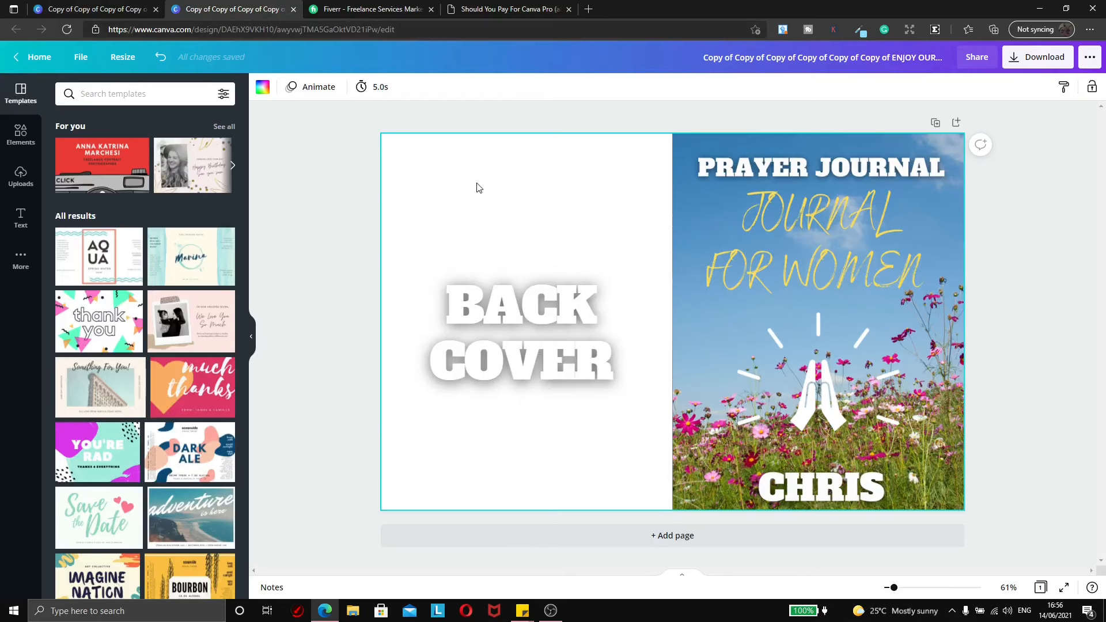
{"action": "key", "text": "ctrl+v"}
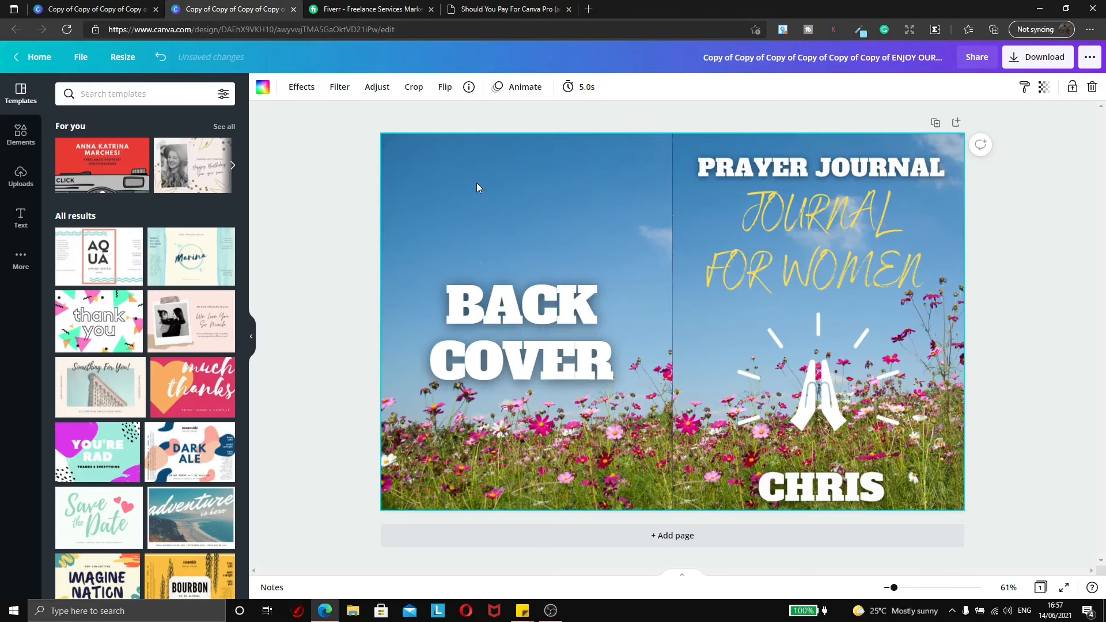
- Move the BACK COVER text slightly higher on the back half of the cover
{"action": "right_click", "coordinate": [475, 182]}
{"action": "left_click", "coordinate": [444, 197]}
{"action": "left_click", "coordinate": [539, 288]}
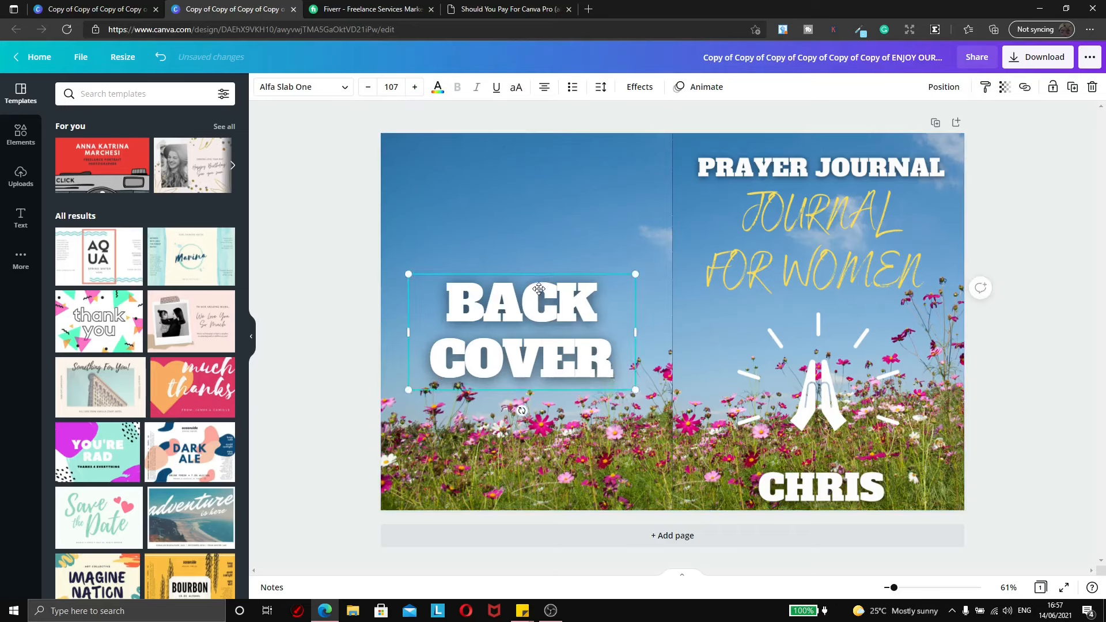
{"action": "left_click_drag", "start_coordinate": [539, 288], "coordinate": [542, 263]}
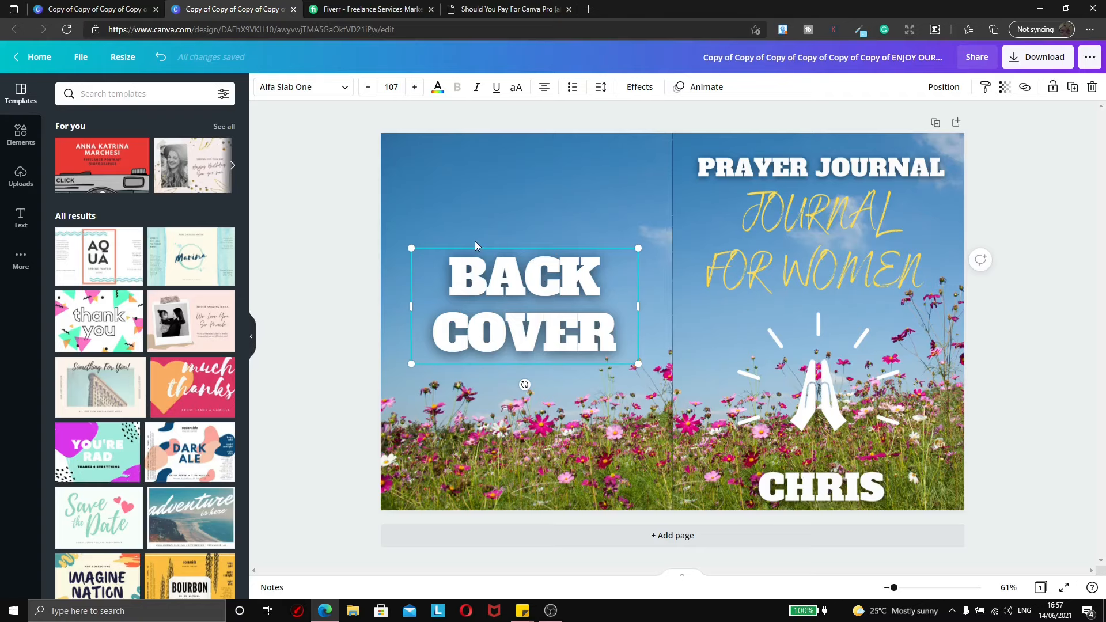
- Make a copy of the front cover design and close the original design
{"action": "left_click", "coordinate": [131, 9]}
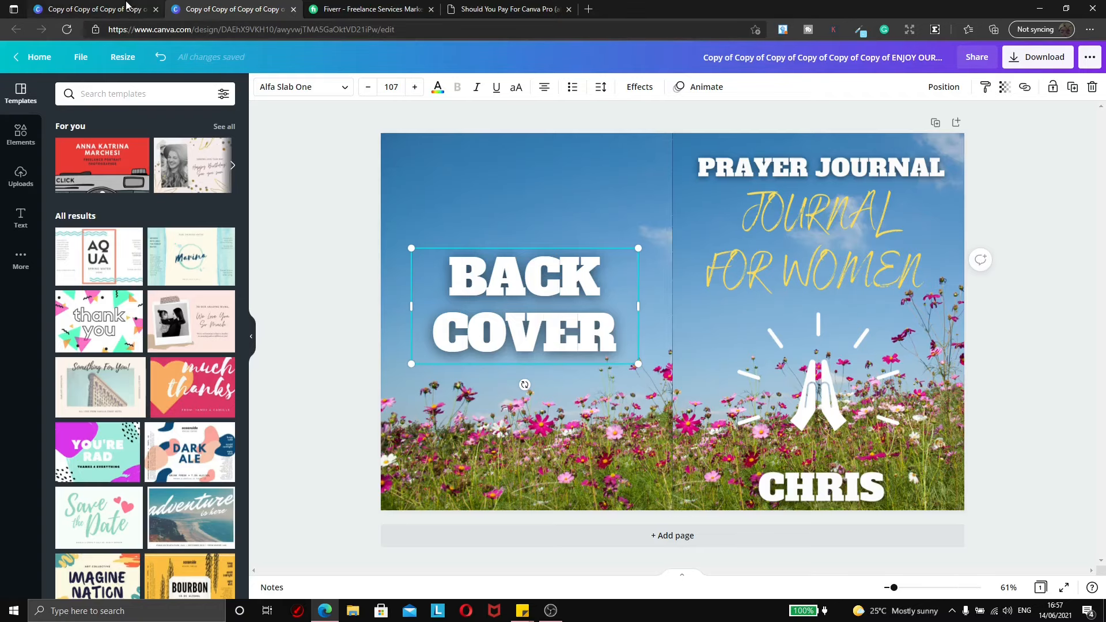
{"action": "left_click", "coordinate": [81, 58]}
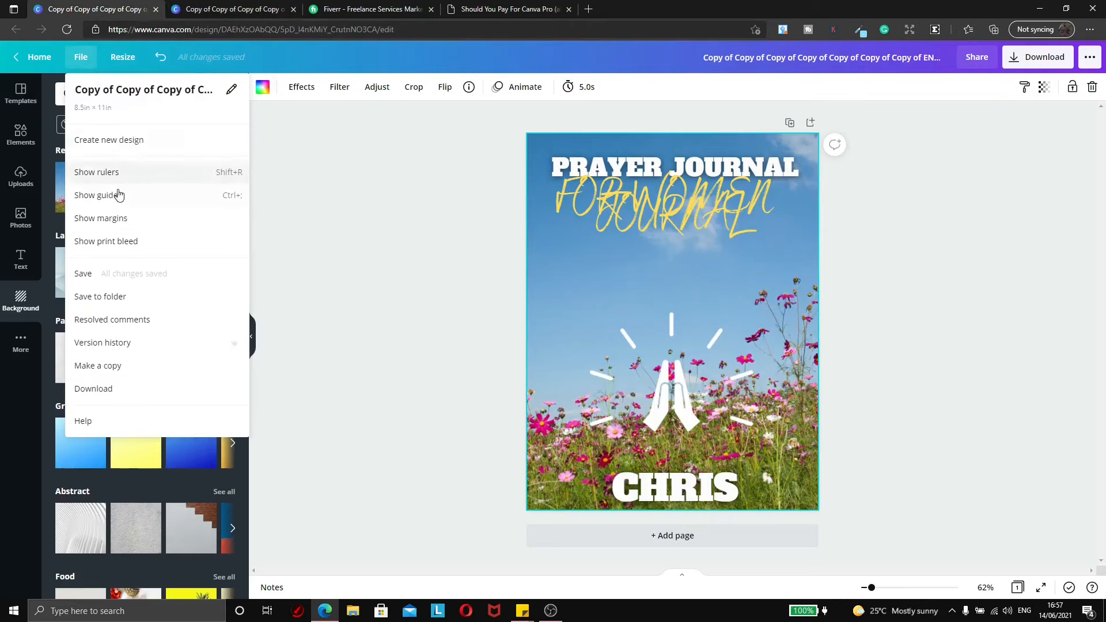
{"action": "key", "text": "ctrl+Tab"}
{"action": "left_click", "coordinate": [86, 9]}
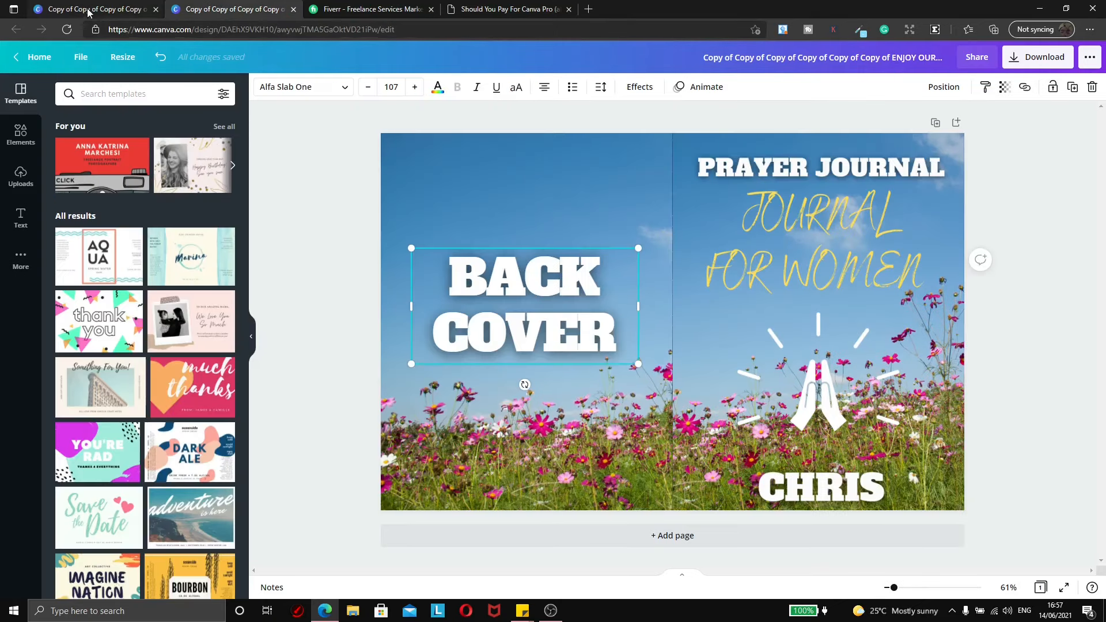
{"action": "left_click", "coordinate": [119, 365]}
{"action": "left_click", "coordinate": [155, 10]}
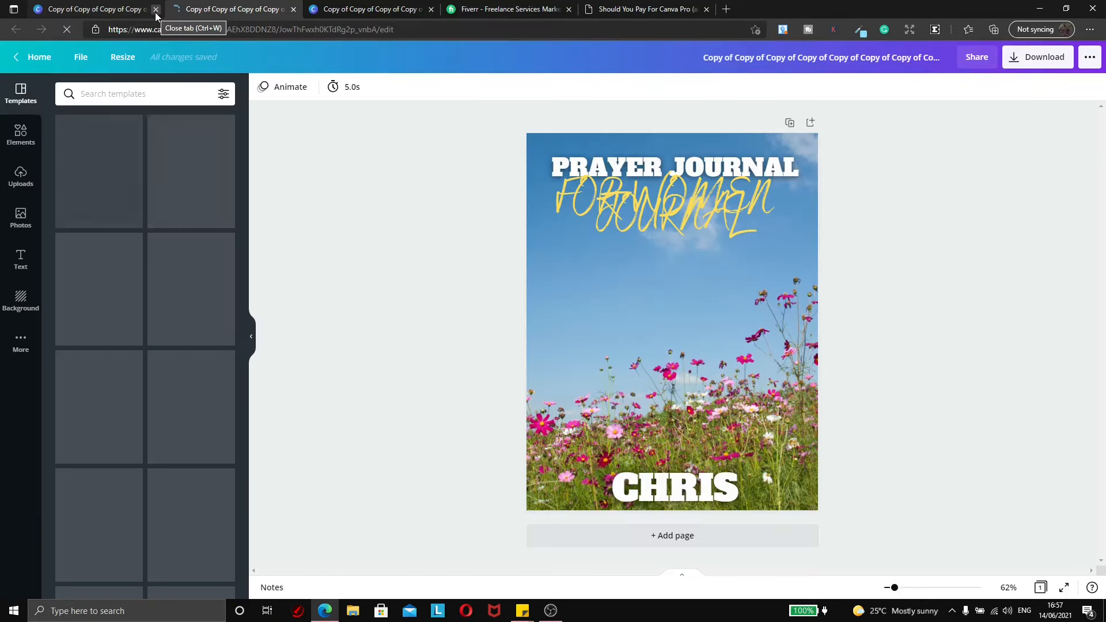
- Make a copy of the full cover design with the back cover and close the original design
{"action": "left_click", "coordinate": [216, 10]}
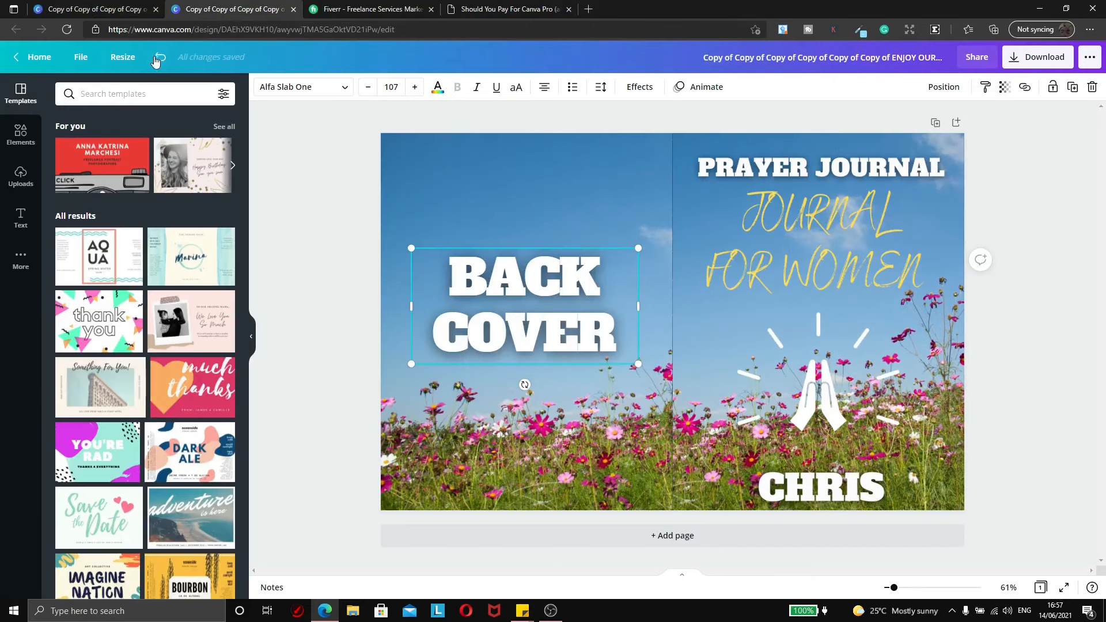
{"action": "left_click", "coordinate": [80, 57]}
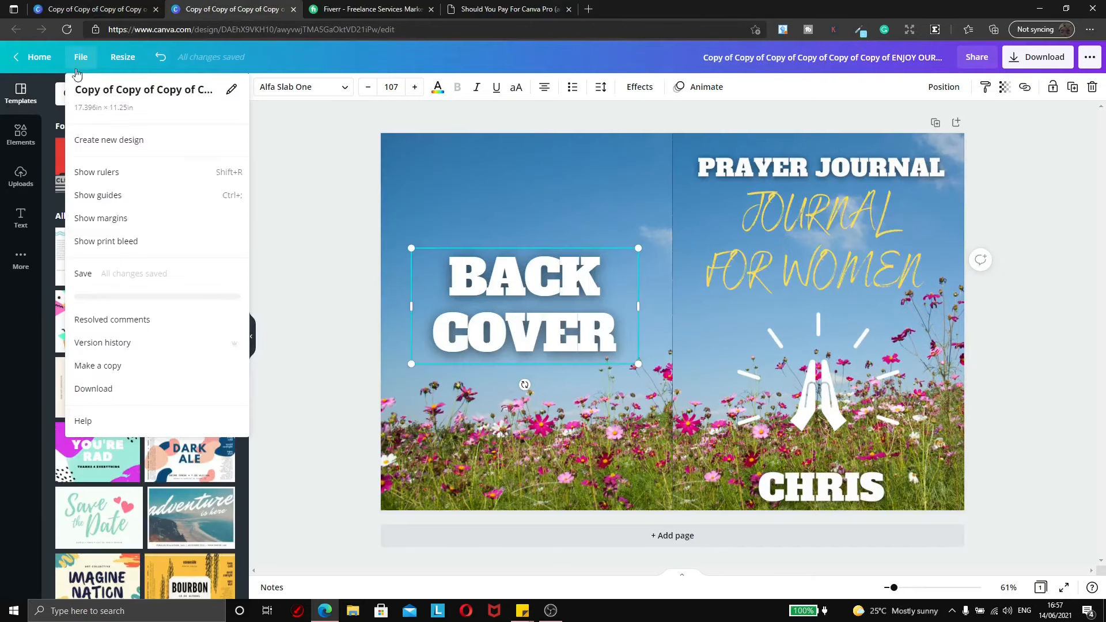
{"action": "left_click", "coordinate": [118, 365]}
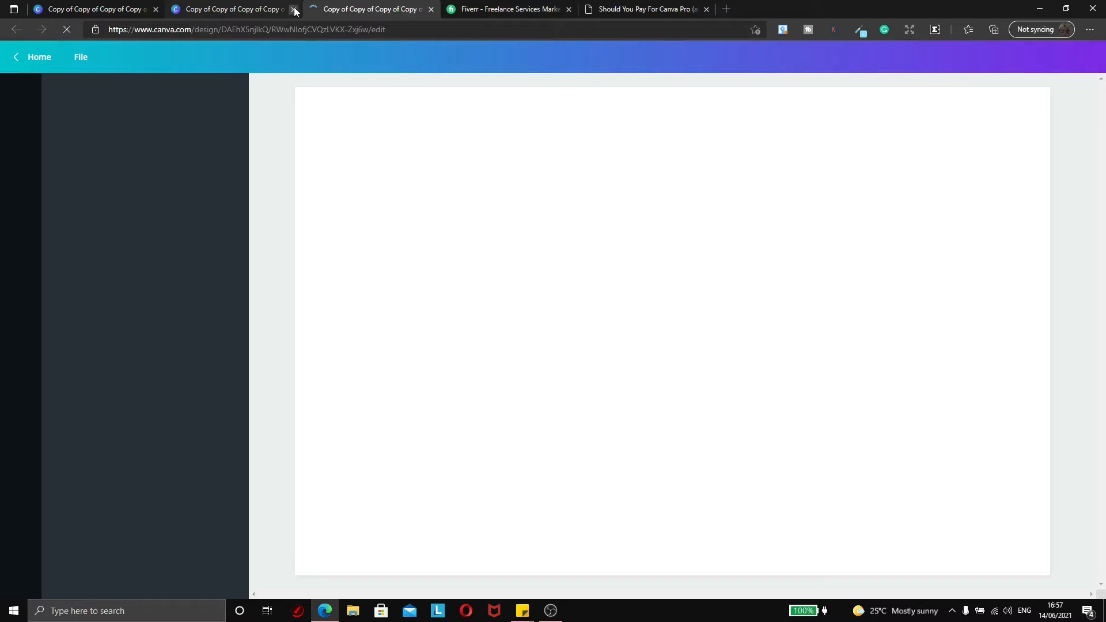
{"action": "left_click", "coordinate": [294, 10]}
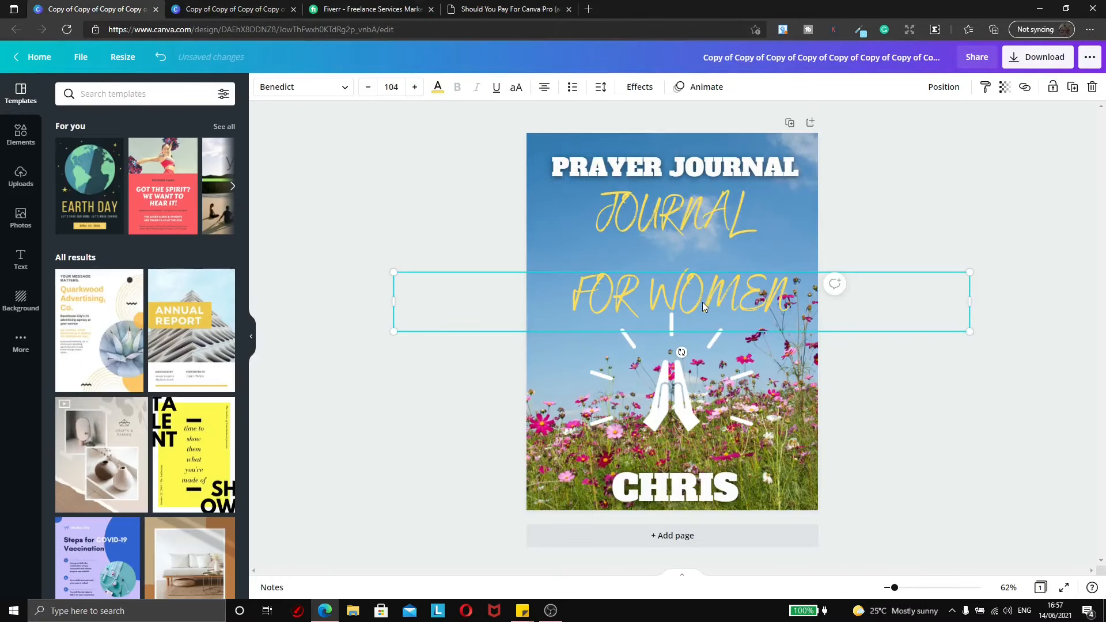
- Change the copied front cover's title to FUNNY LOGBOOK FOR TRUCK DRIVERS and delete the yellow lines, praying-hands graphic and author name
{"action": "triple_click", "coordinate": [703, 301]}
{"action": "key", "text": "BackSpace"}
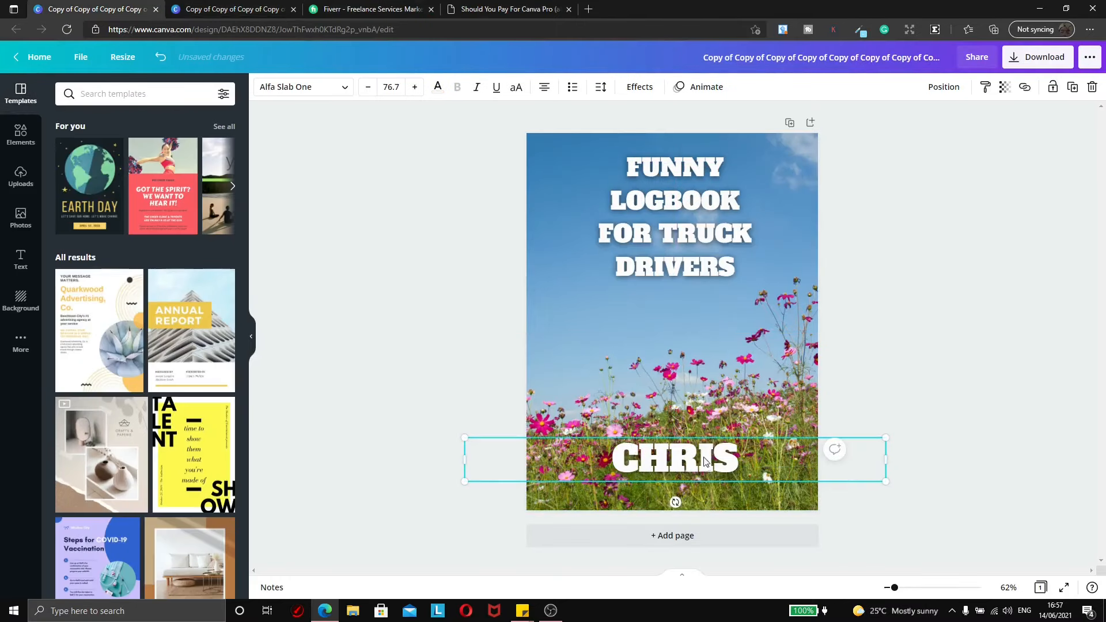
{"action": "key", "text": "Delete"}
- Enlarge the FUNNY LOGBOOK FOR TRUCK DRIVERS title to font size 74.9 and centre it on the cover
{"action": "left_click_drag", "start_coordinate": [685, 230], "coordinate": [683, 253]}
{"action": "left_click_drag", "start_coordinate": [537, 305], "coordinate": [403, 368]}
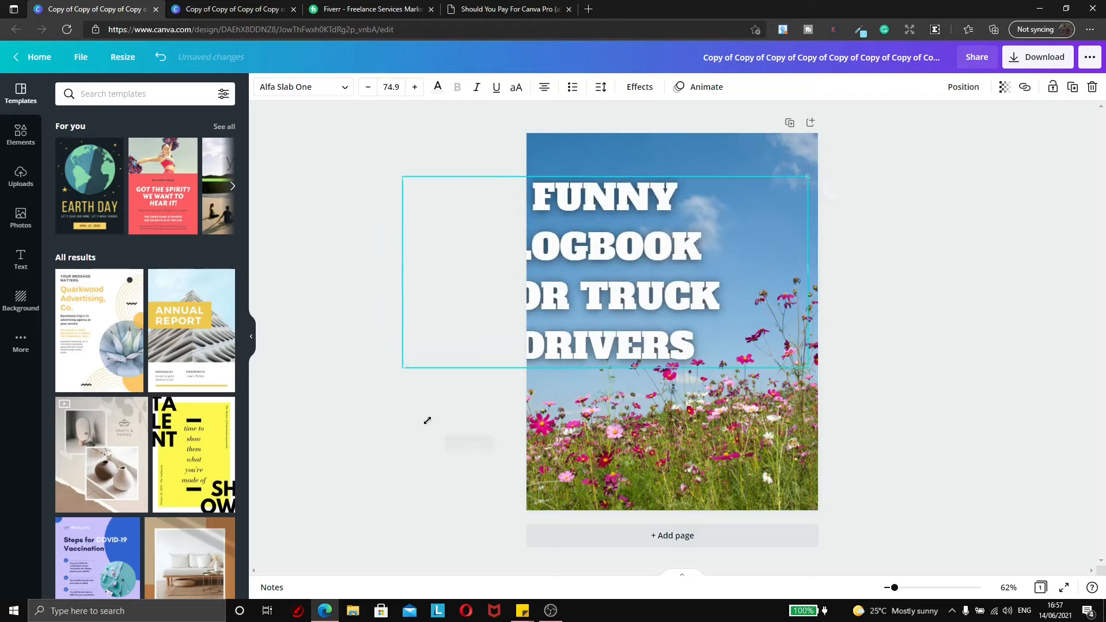
{"action": "left_click_drag", "start_coordinate": [675, 290], "coordinate": [742, 332]}
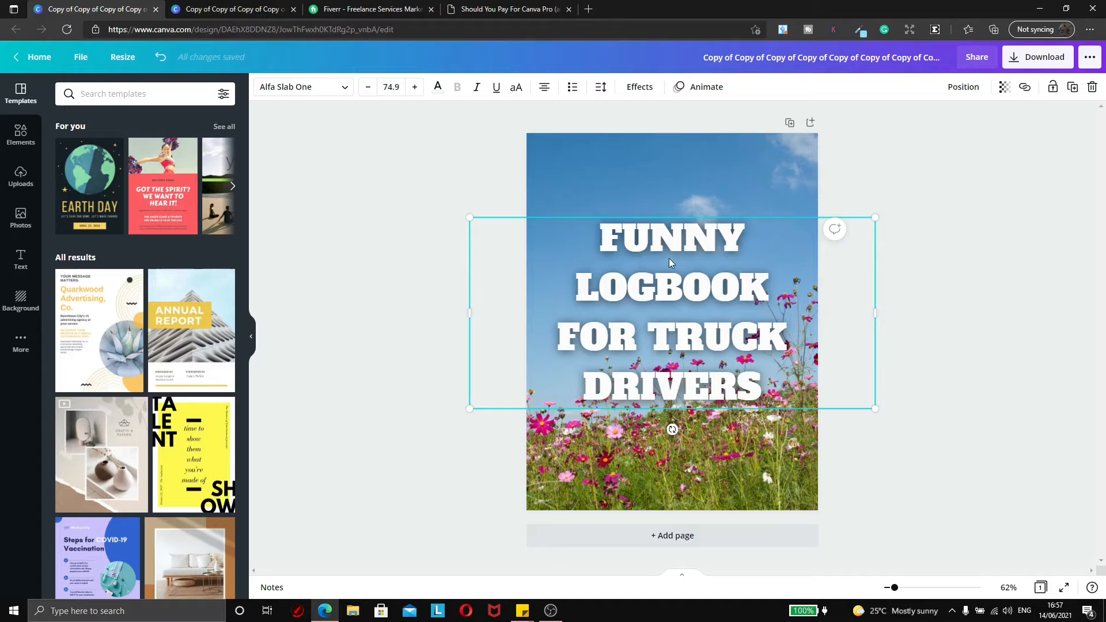
- Replace the flower photo background with a solid dark grey fill and place the title slightly lower on the cover
{"action": "left_click", "coordinate": [647, 153]}
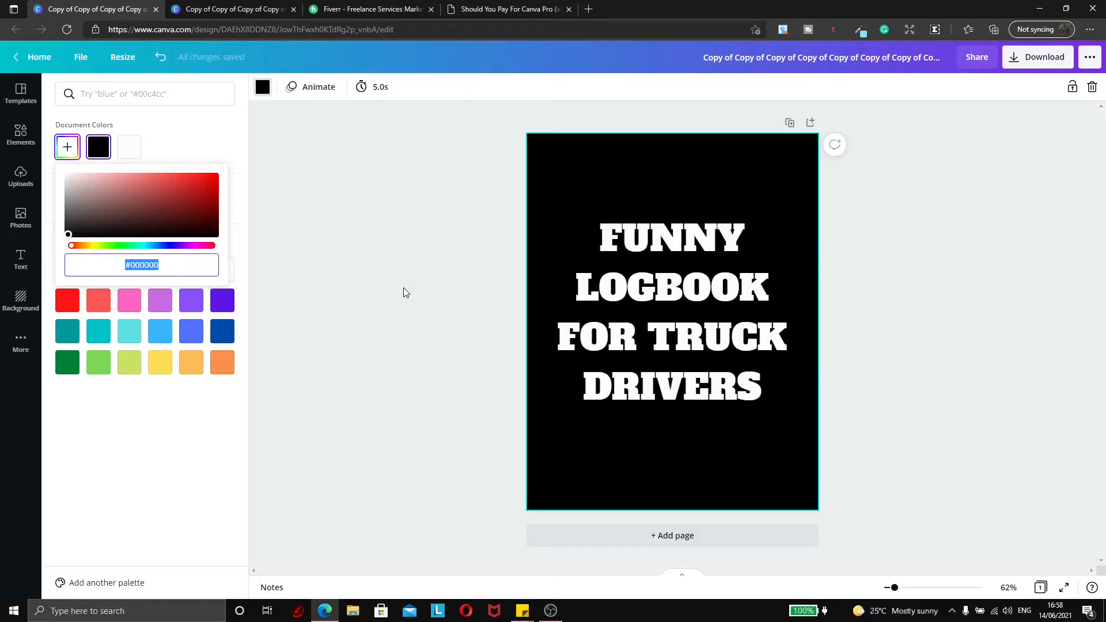
{"action": "left_click", "coordinate": [405, 292]}
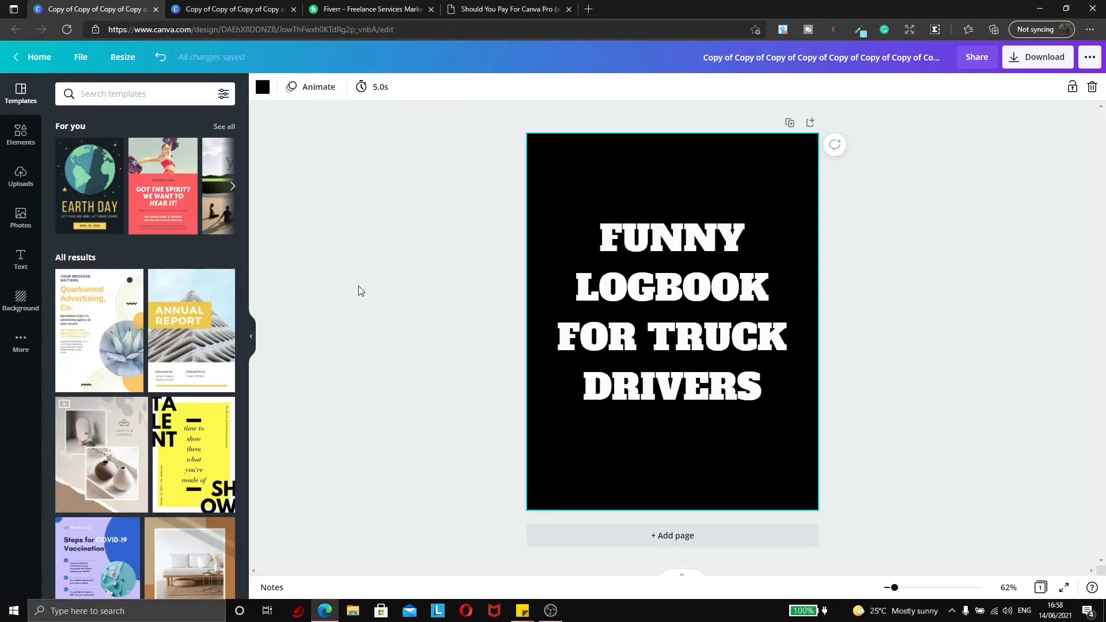
{"action": "key", "text": "ctrl+z"}
{"action": "key", "text": "ctrl+z"}
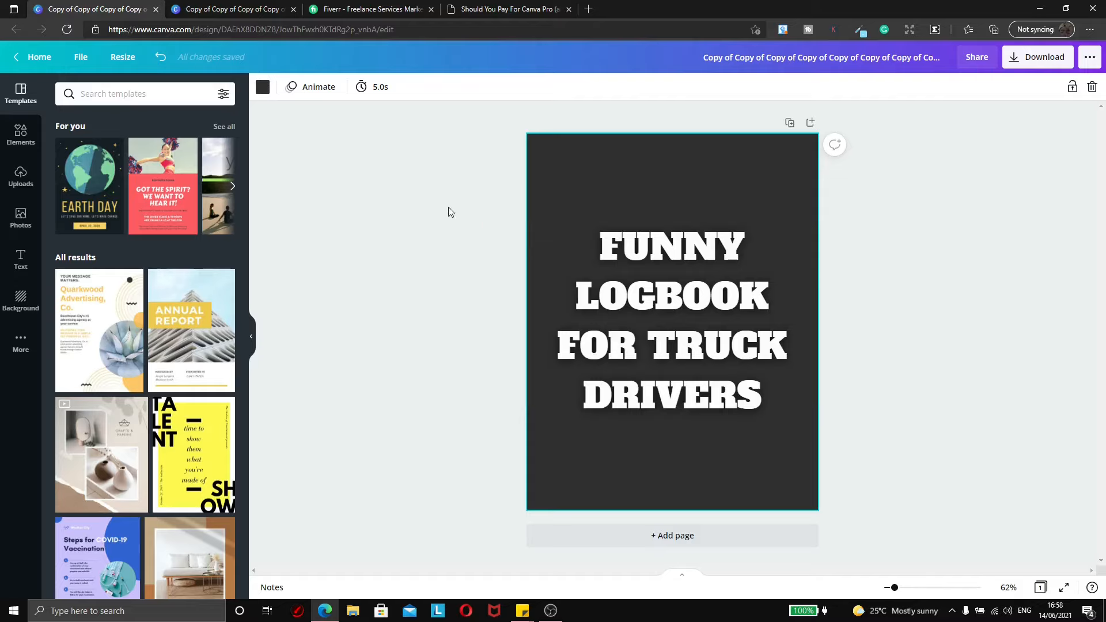
{"action": "left_click", "coordinate": [732, 397]}
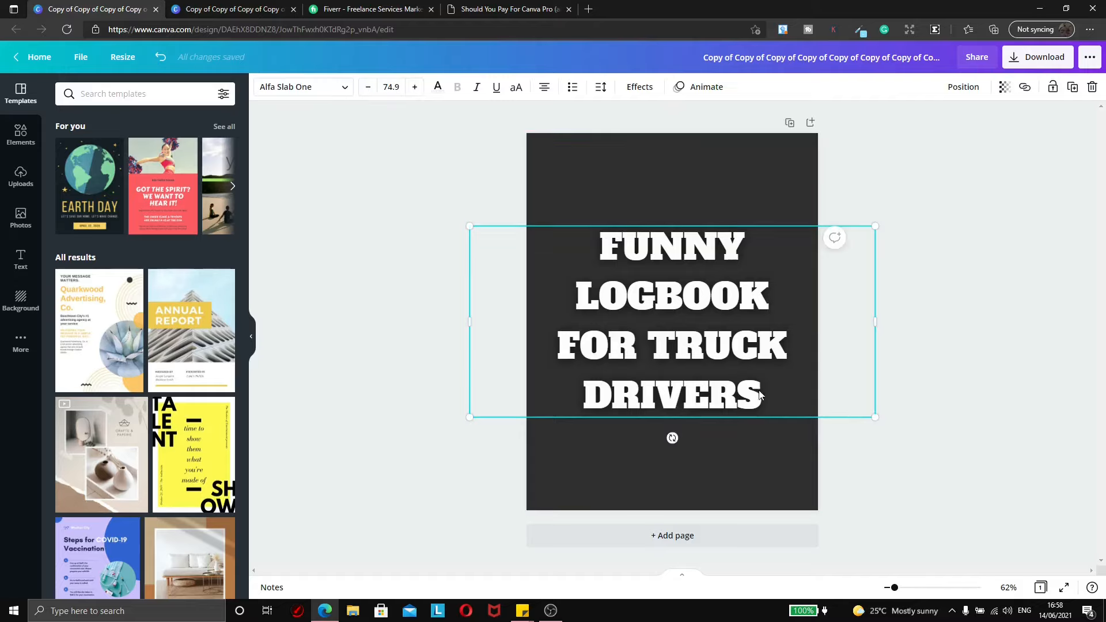
- Replace the cover title with BE INSPIRED and make a copy of the text on the same cover
{"action": "left_click_drag", "start_coordinate": [763, 397], "coordinate": [583, 251]}
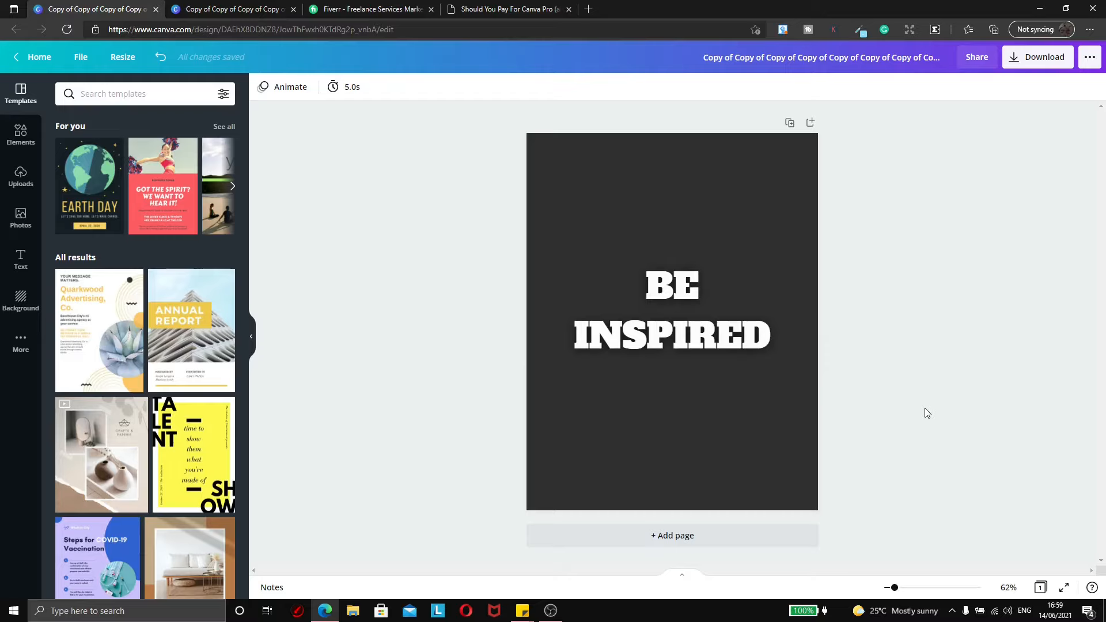
{"action": "left_click", "coordinate": [722, 352]}
{"action": "key", "text": "ctrl+c"}
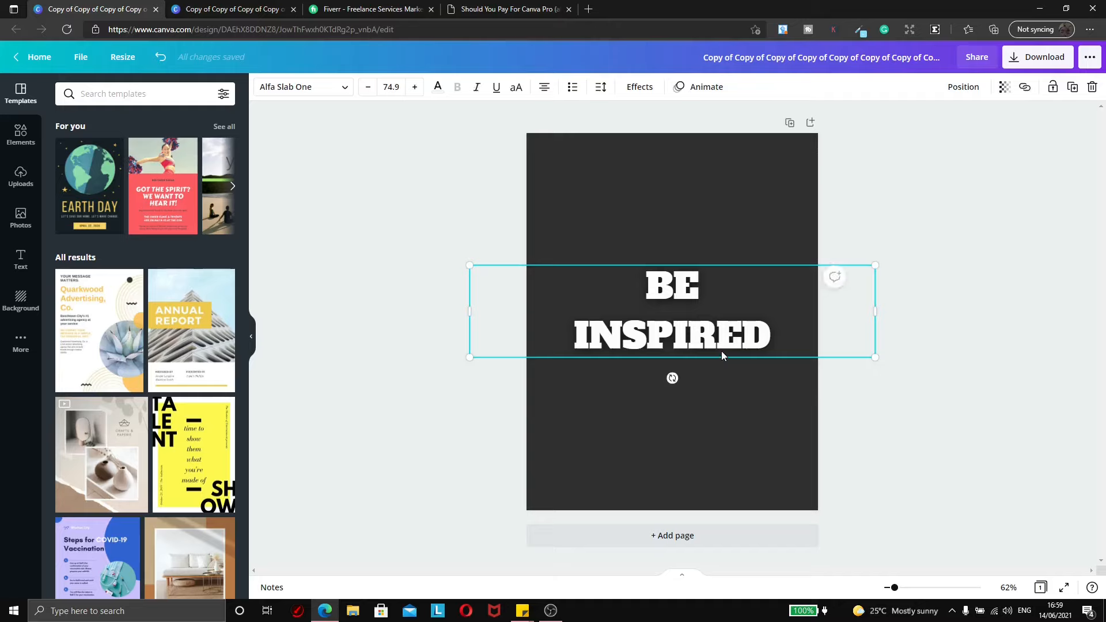
{"action": "key", "text": "ctrl+v"}
- Place the copied BE INSPIRED text, with its box widened on both sides, below the original title and open it for editing
{"action": "left_click_drag", "start_coordinate": [722, 353], "coordinate": [719, 439]}
{"action": "left_click_drag", "start_coordinate": [881, 413], "coordinate": [1043, 413]}
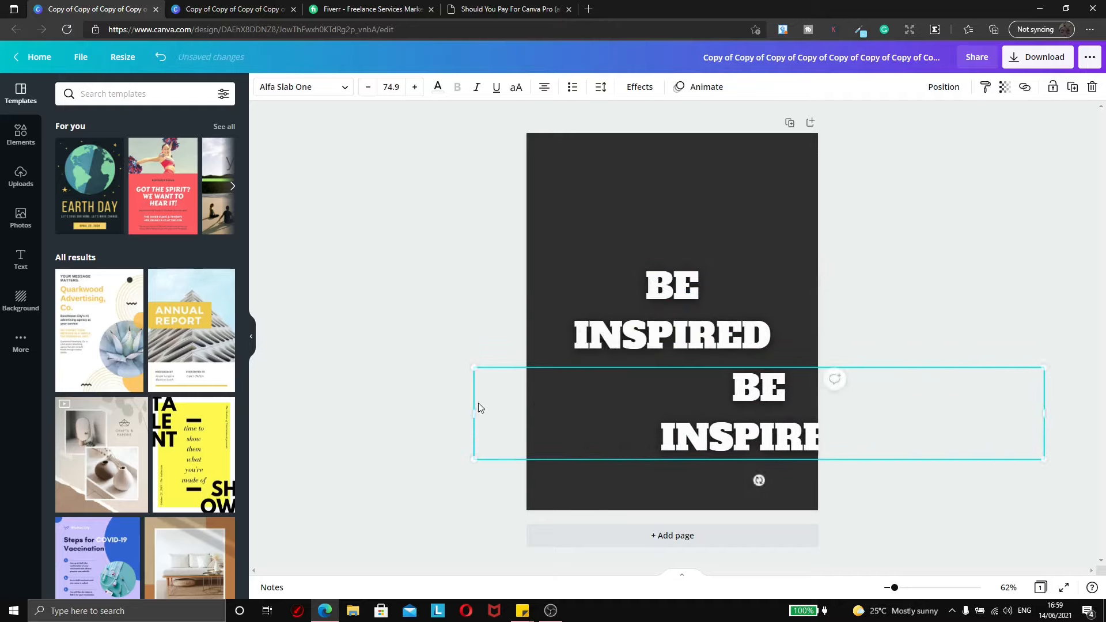
{"action": "left_click_drag", "start_coordinate": [476, 418], "coordinate": [382, 419]}
{"action": "double_click", "coordinate": [669, 412]}
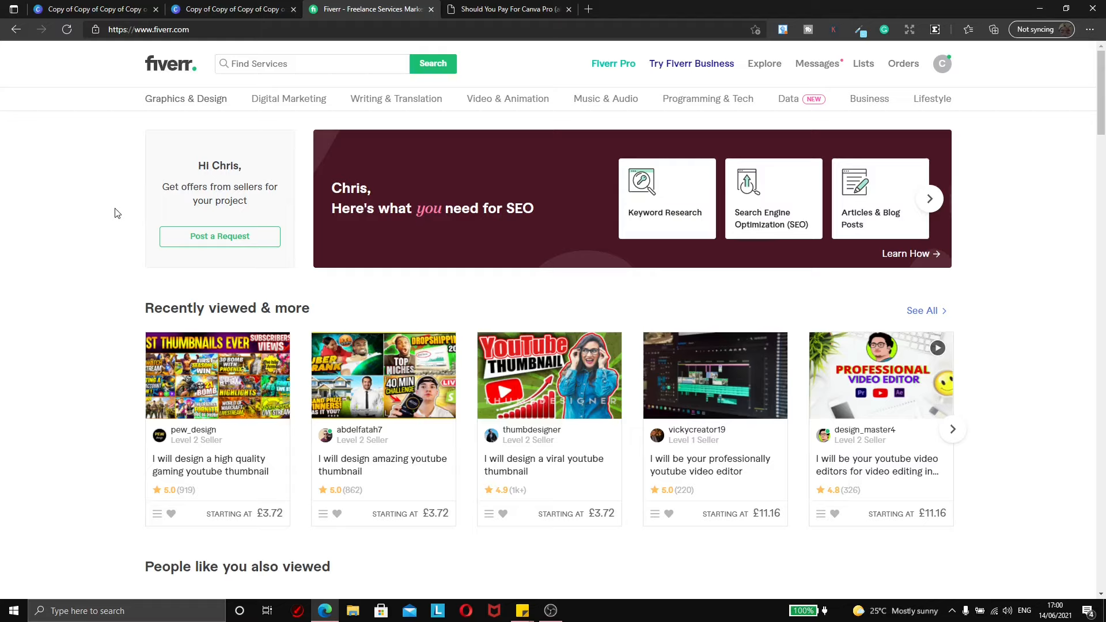
- Switch to Fiverr and search the services for cover design
{"action": "left_click", "coordinate": [252, 66]}
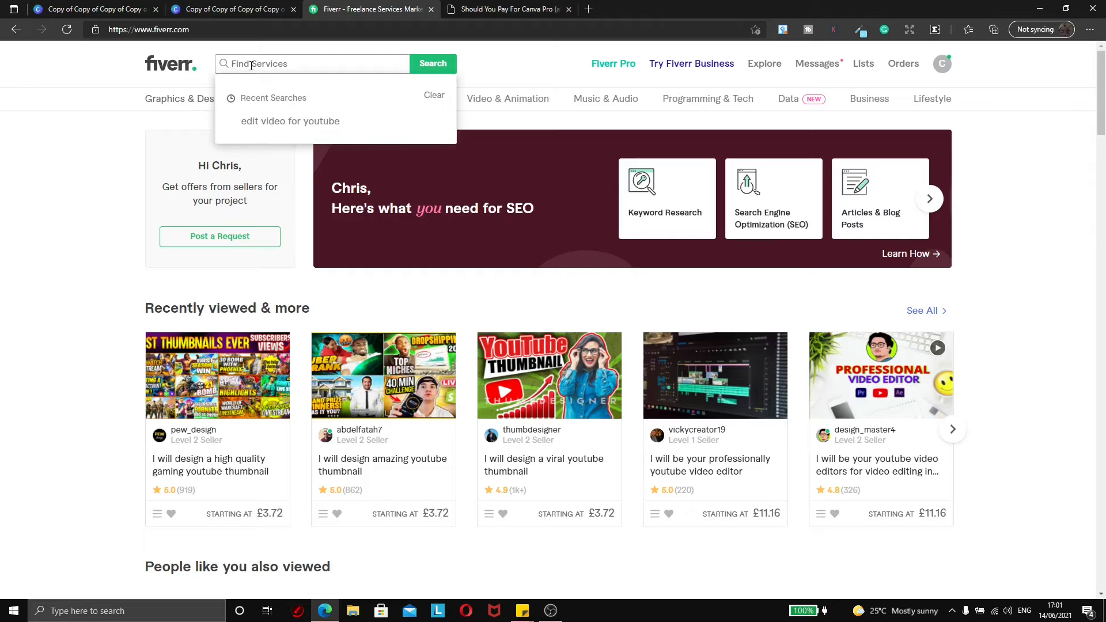
{"action": "type", "text": "cover design"}
{"action": "key", "text": "Return"}
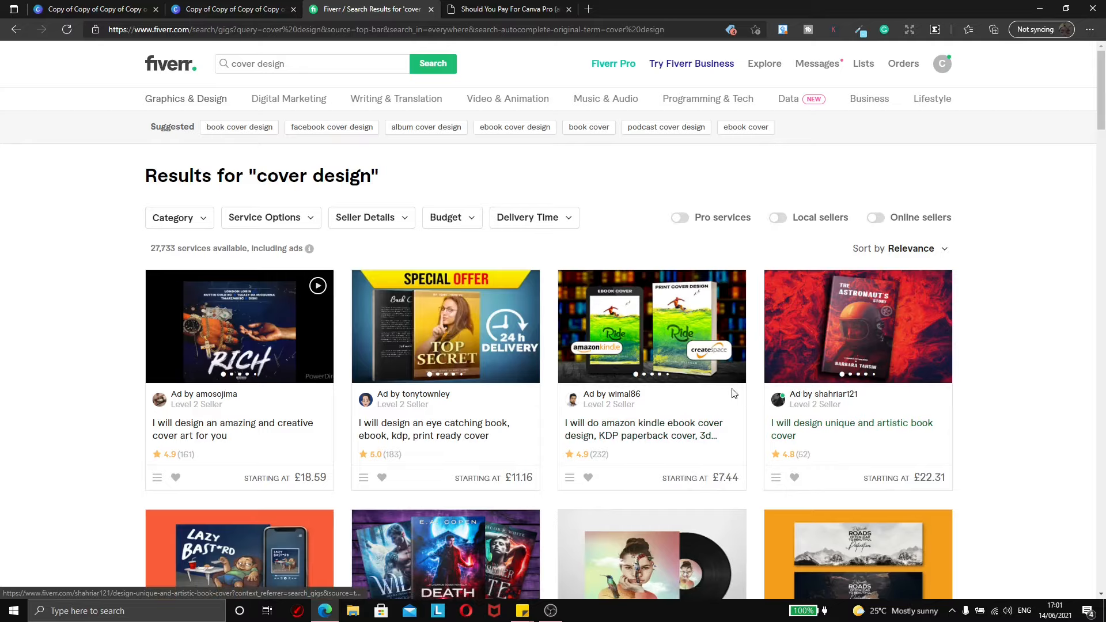
- Look through the sample images of the Amazon Kindle ebook cover gig and read the description of the best selling fantasy cover gig
{"action": "left_click", "coordinate": [641, 332]}
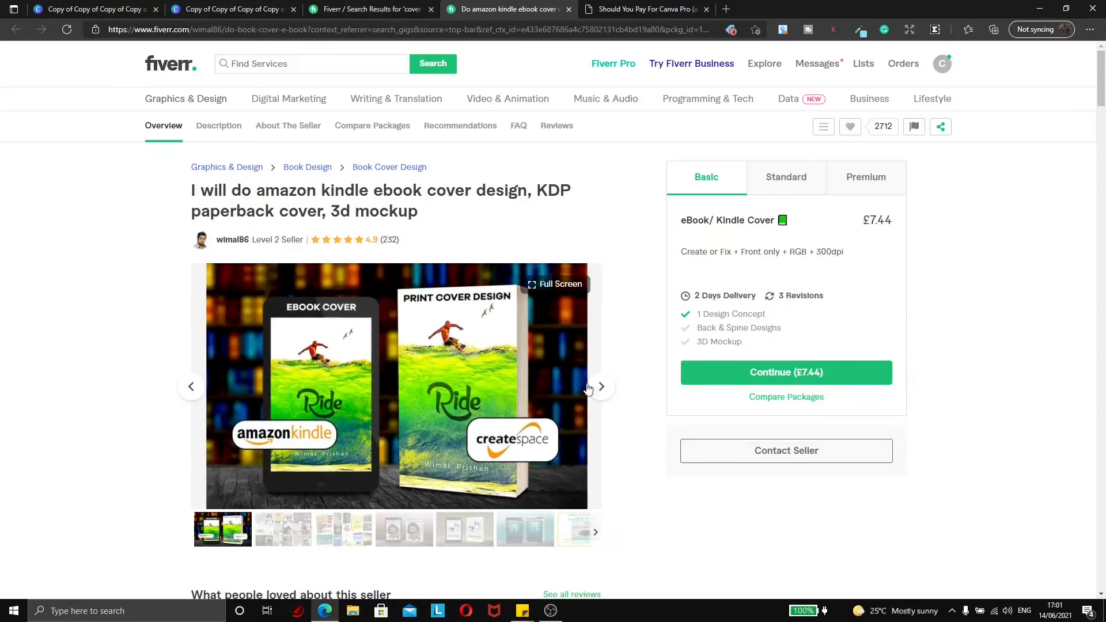
{"action": "left_click", "coordinate": [601, 388]}
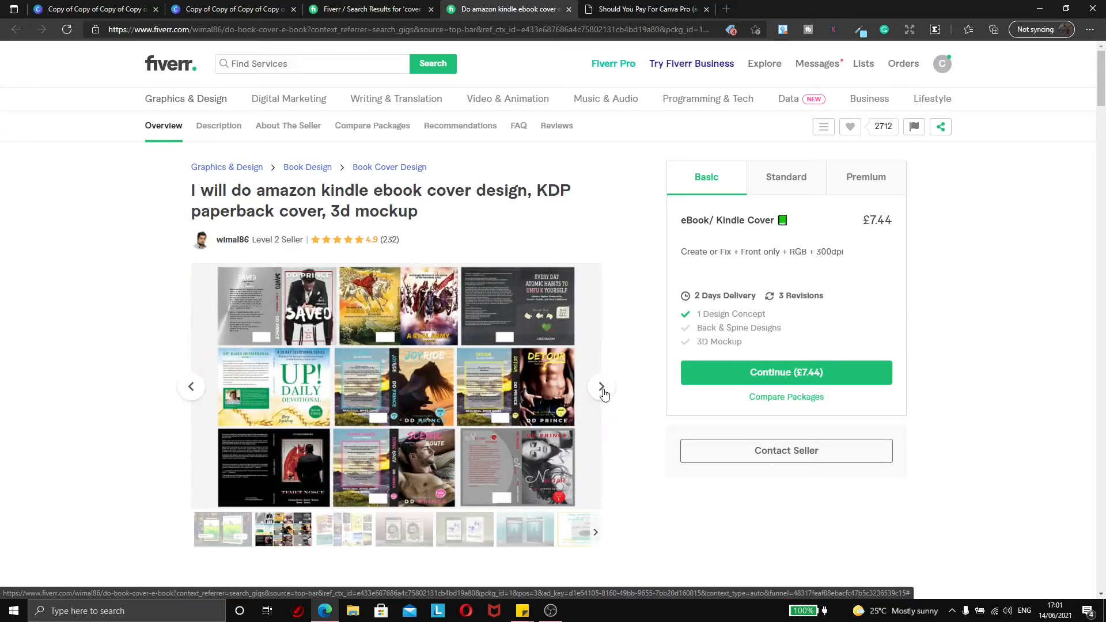
{"action": "left_click", "coordinate": [601, 388]}
{"action": "left_click", "coordinate": [601, 387]}
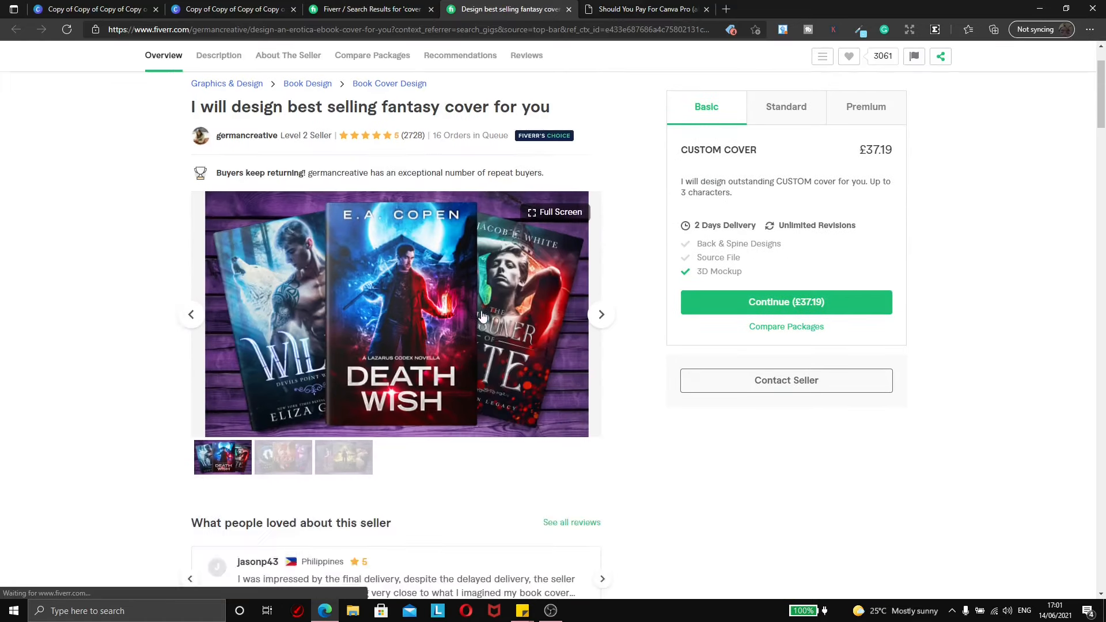
{"action": "scroll", "coordinate": [483, 316], "scroll_direction": "down", "scroll_amount": 5}
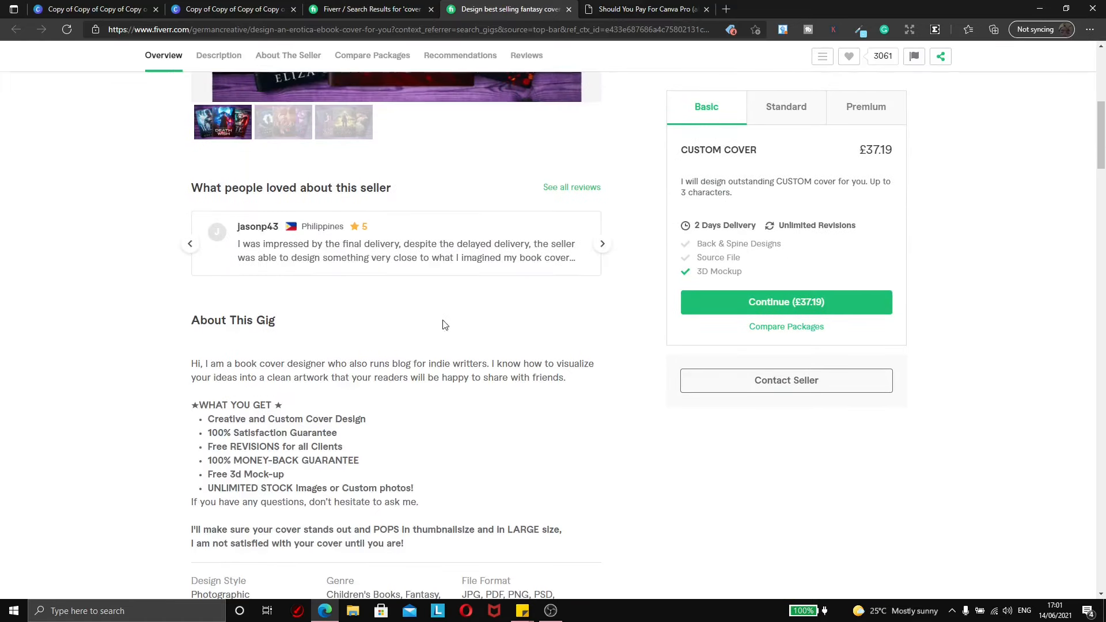
{"action": "scroll", "coordinate": [246, 366], "scroll_direction": "down", "scroll_amount": 3}
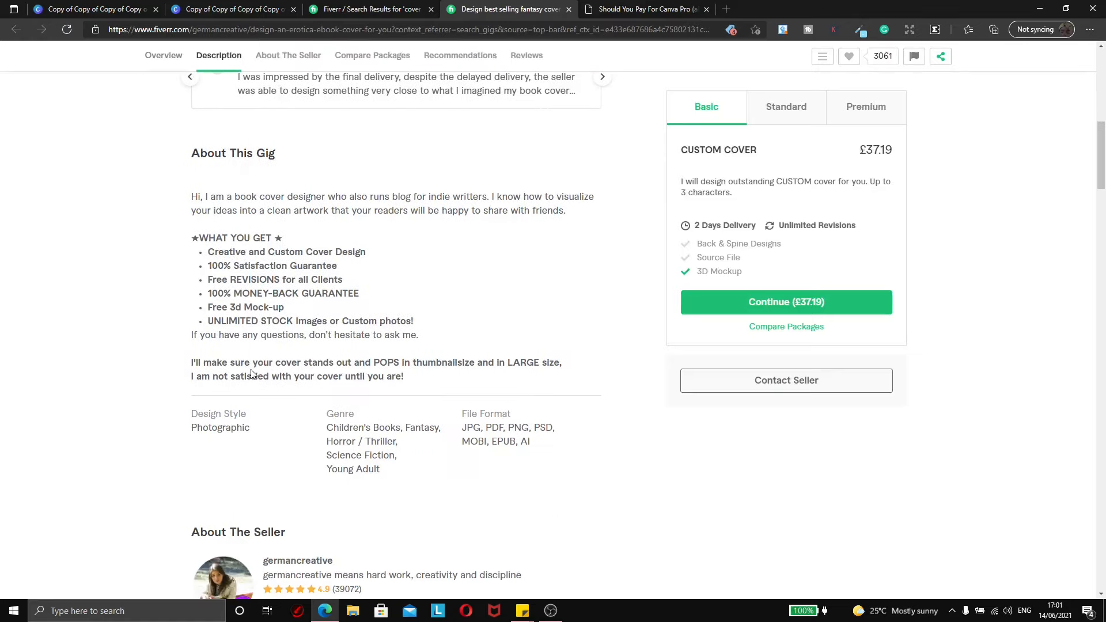